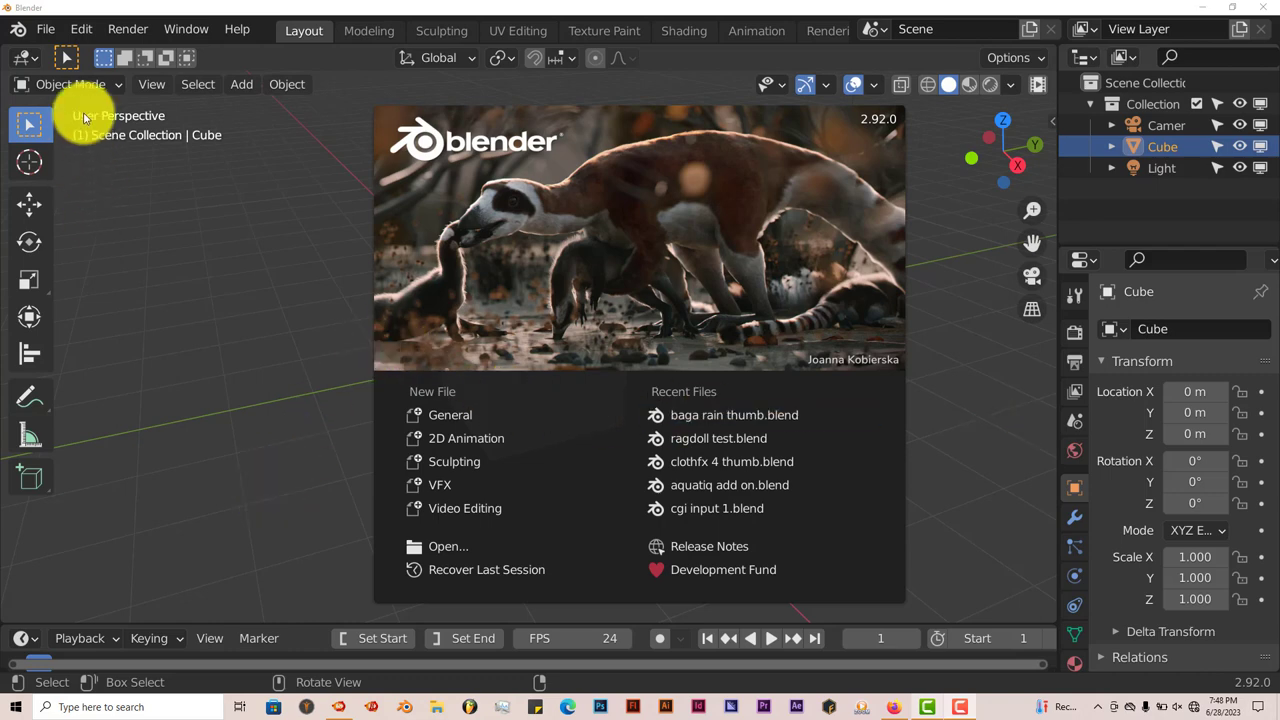
Step: Dismiss the splash screen and open Add-ons preferences, cancelling an install from the PowerSave folder
{"action": "left_click", "coordinate": [85, 33]}
{"action": "left_click", "coordinate": [83, 30]}
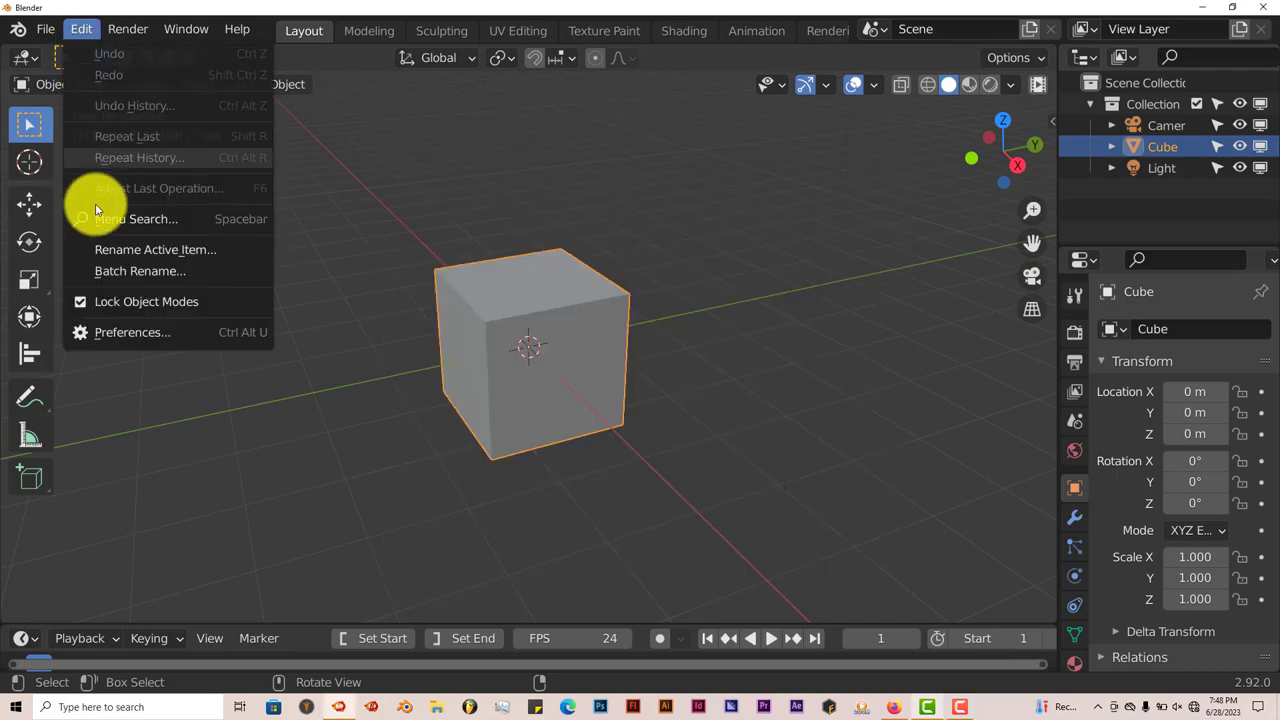
{"action": "left_click", "coordinate": [122, 332]}
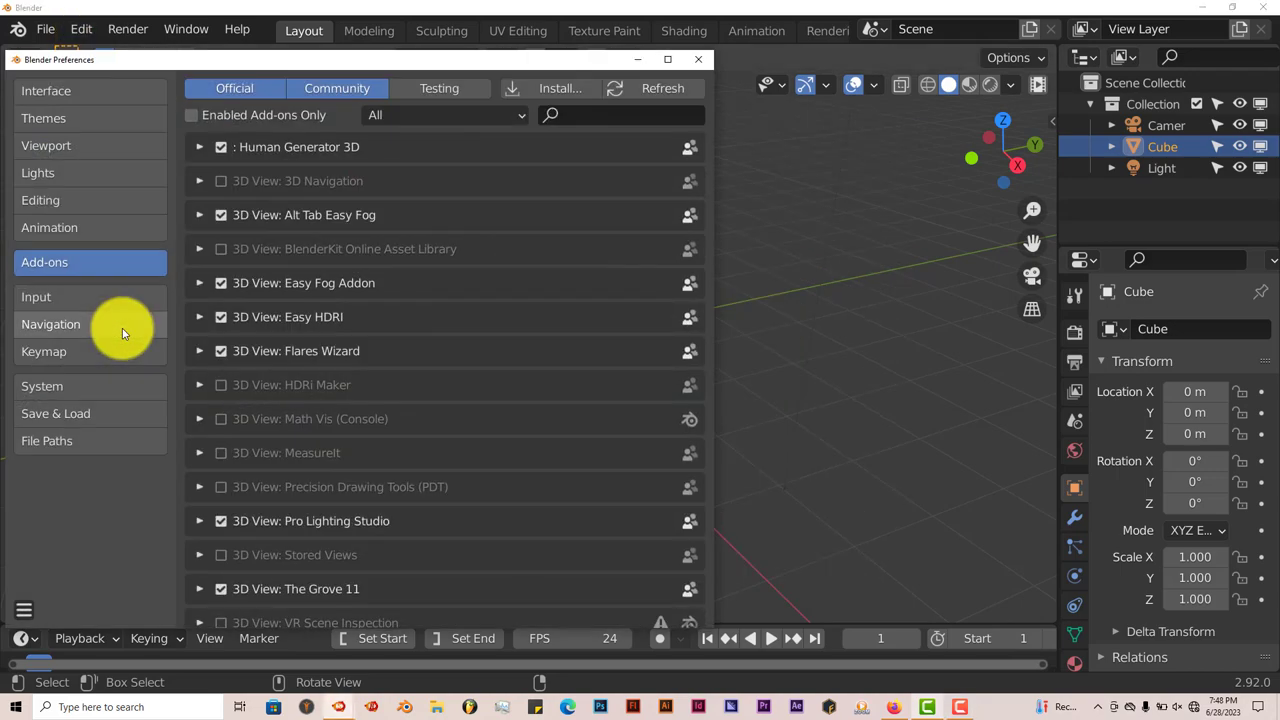
{"action": "left_click", "coordinate": [545, 88]}
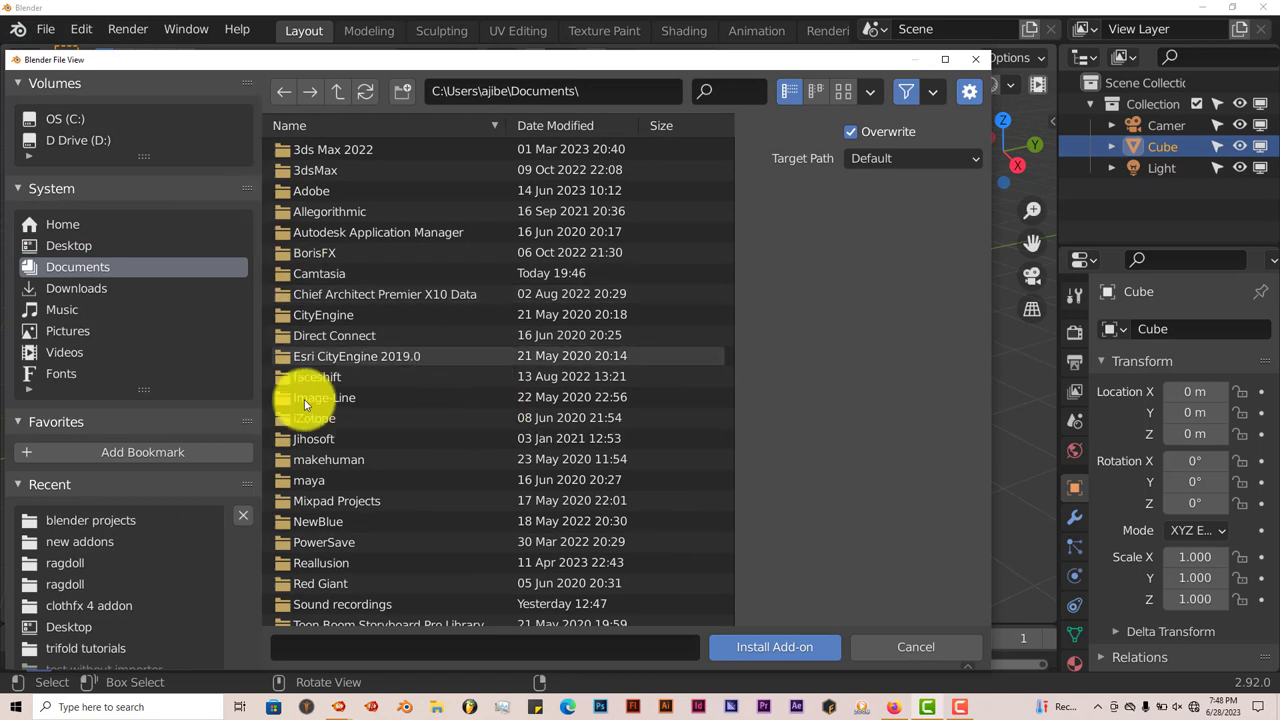
{"action": "left_click", "coordinate": [366, 542]}
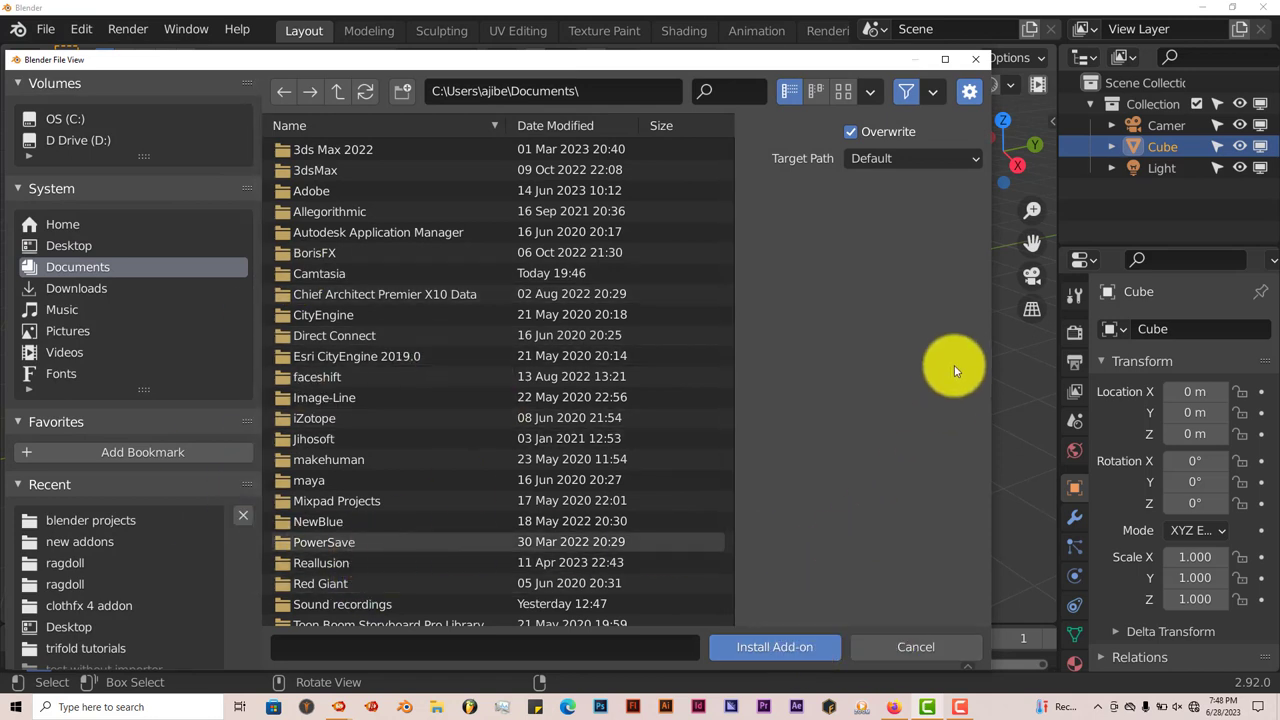
{"action": "left_click", "coordinate": [910, 650]}
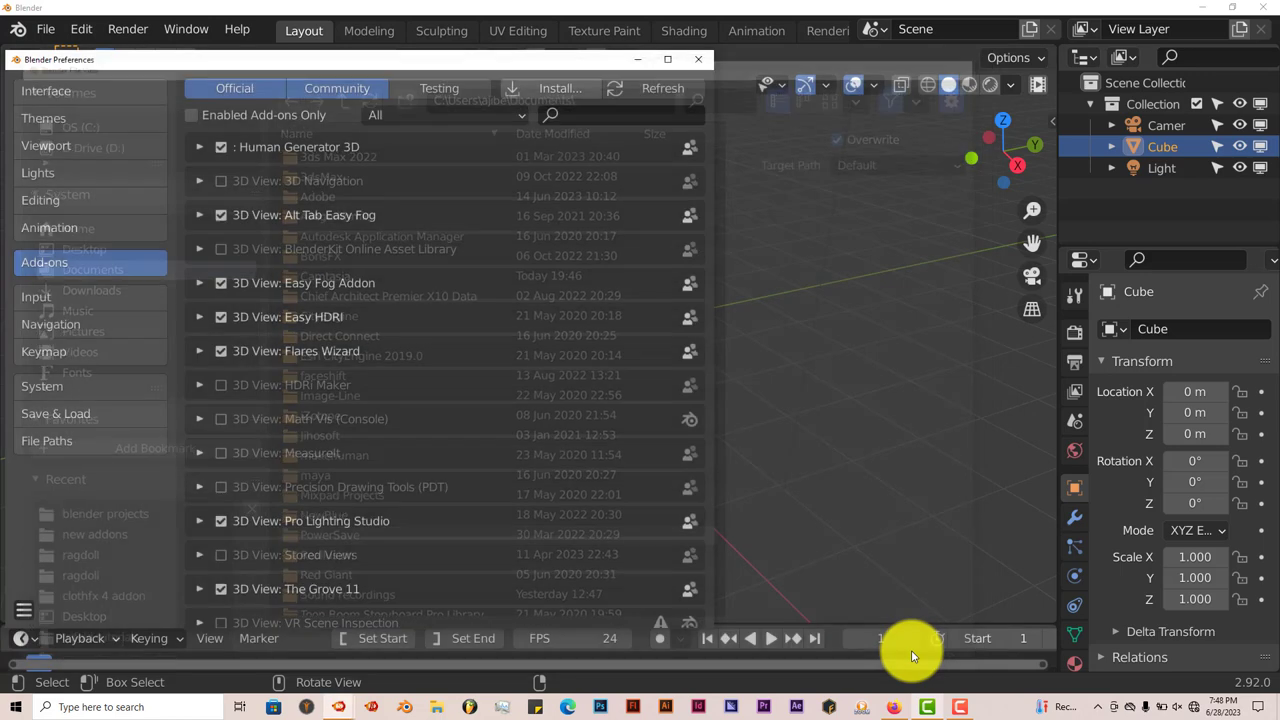
Step: Search the add-ons for 'fog' to confirm Alt Tab Easy Fog is enabled, then close Preferences
{"action": "left_click", "coordinate": [584, 115]}
{"action": "type", "text": "fo"}
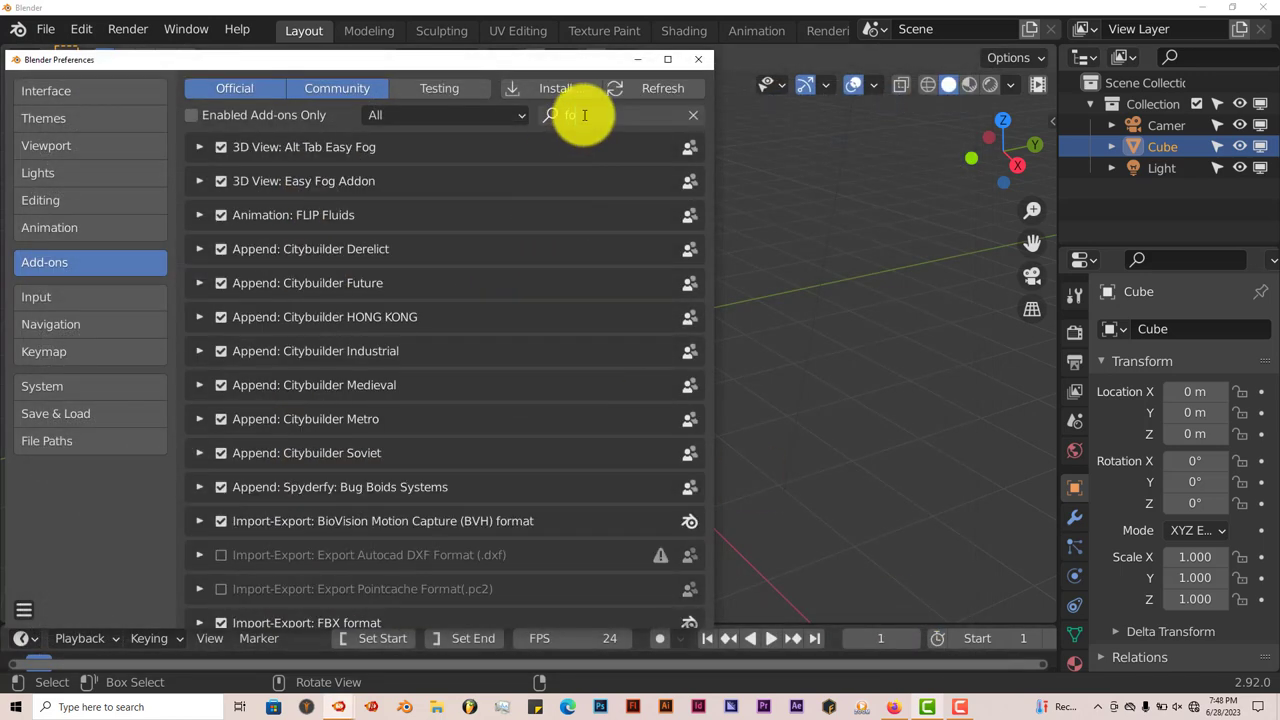
{"action": "type", "text": "g"}
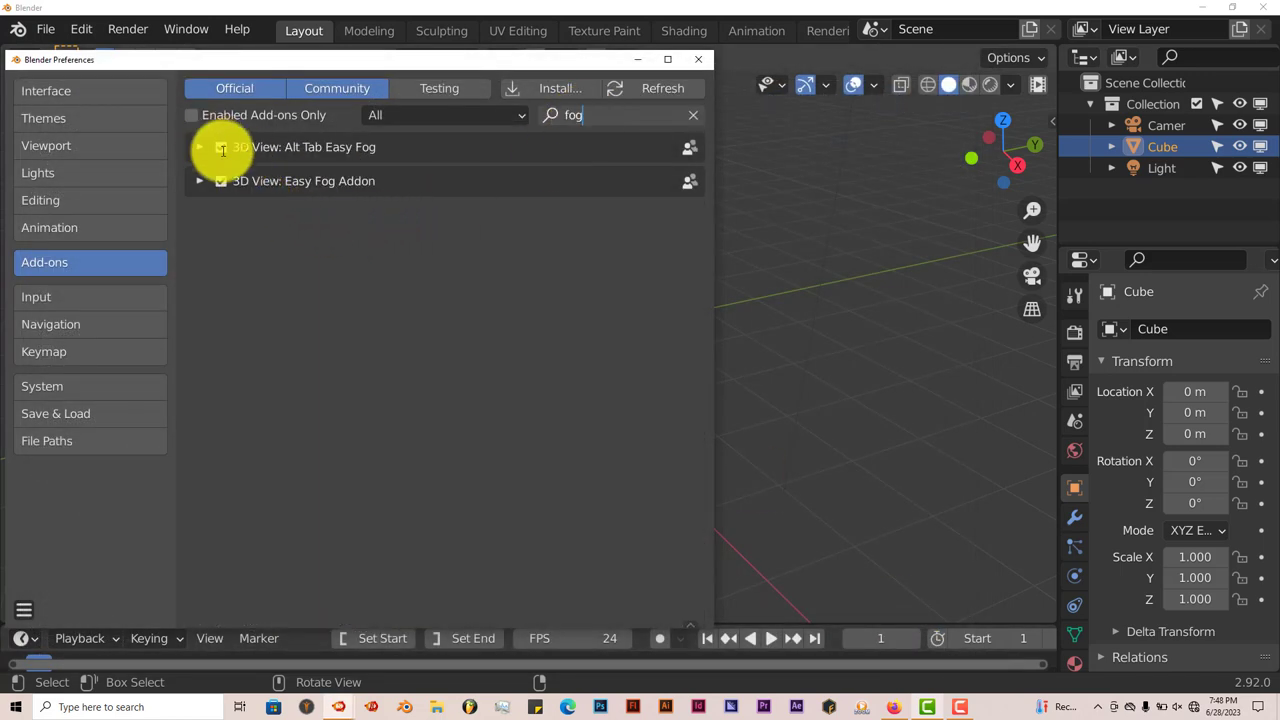
{"action": "left_click", "coordinate": [697, 59]}
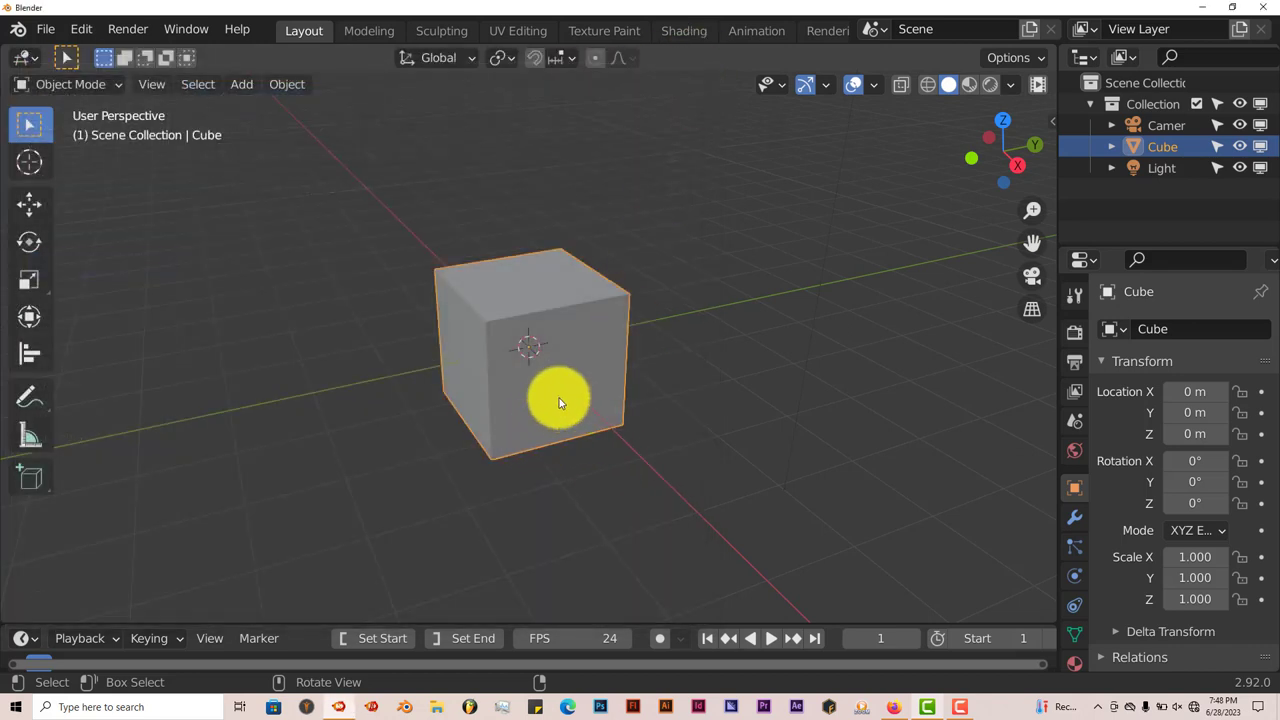
Step: Delete the default cube and add a Suzanne monkey mesh
{"action": "key", "text": "Delete"}
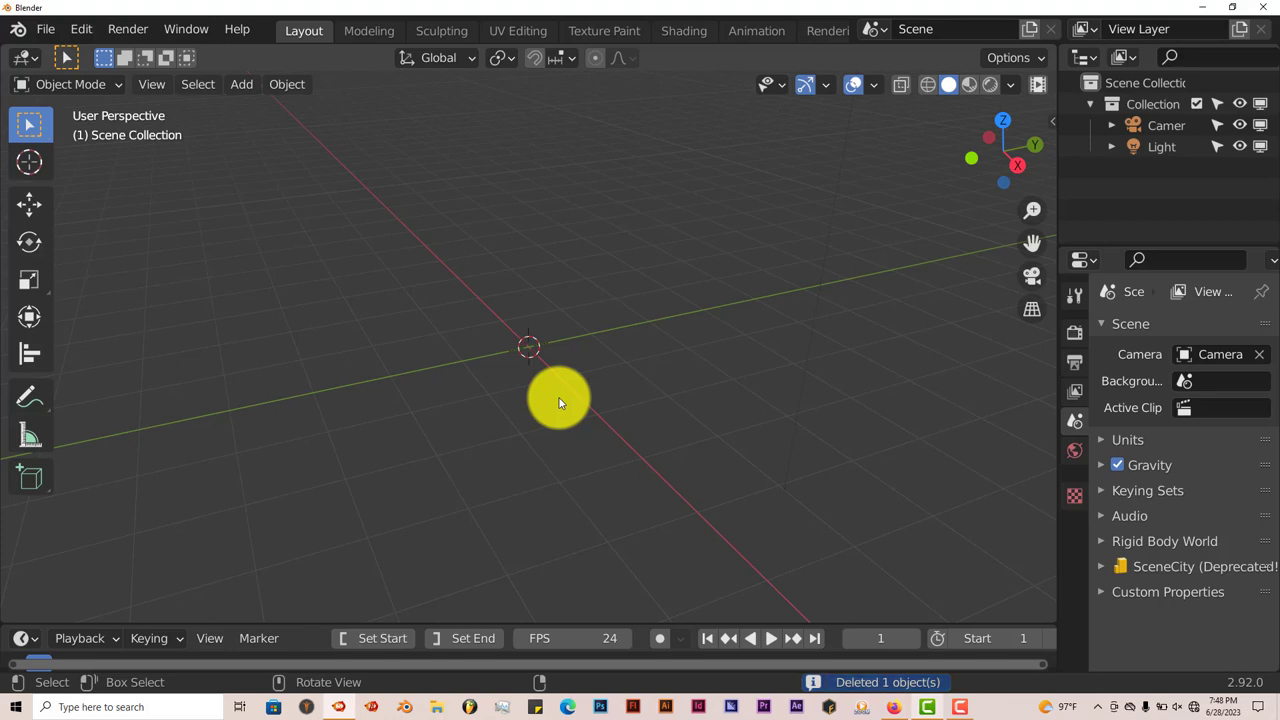
{"action": "key", "text": "shift+a"}
{"action": "mouse_move", "coordinate": [559, 403]}
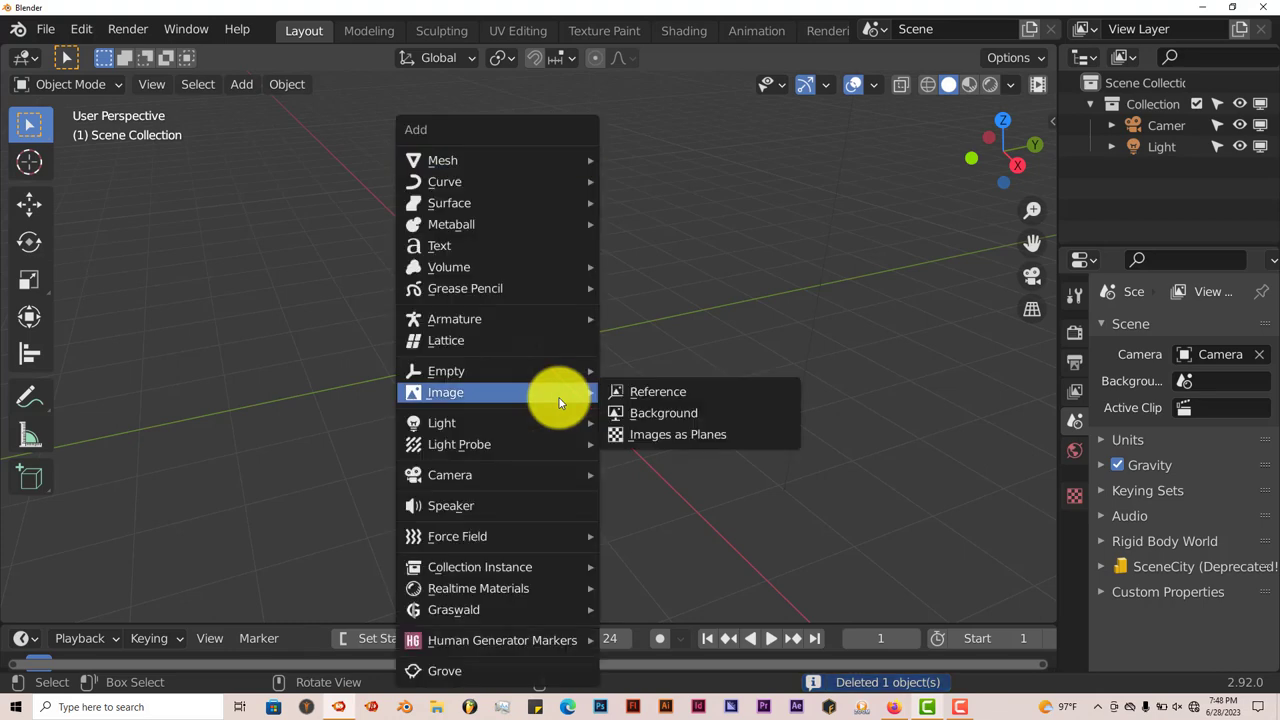
{"action": "mouse_move", "coordinate": [581, 167]}
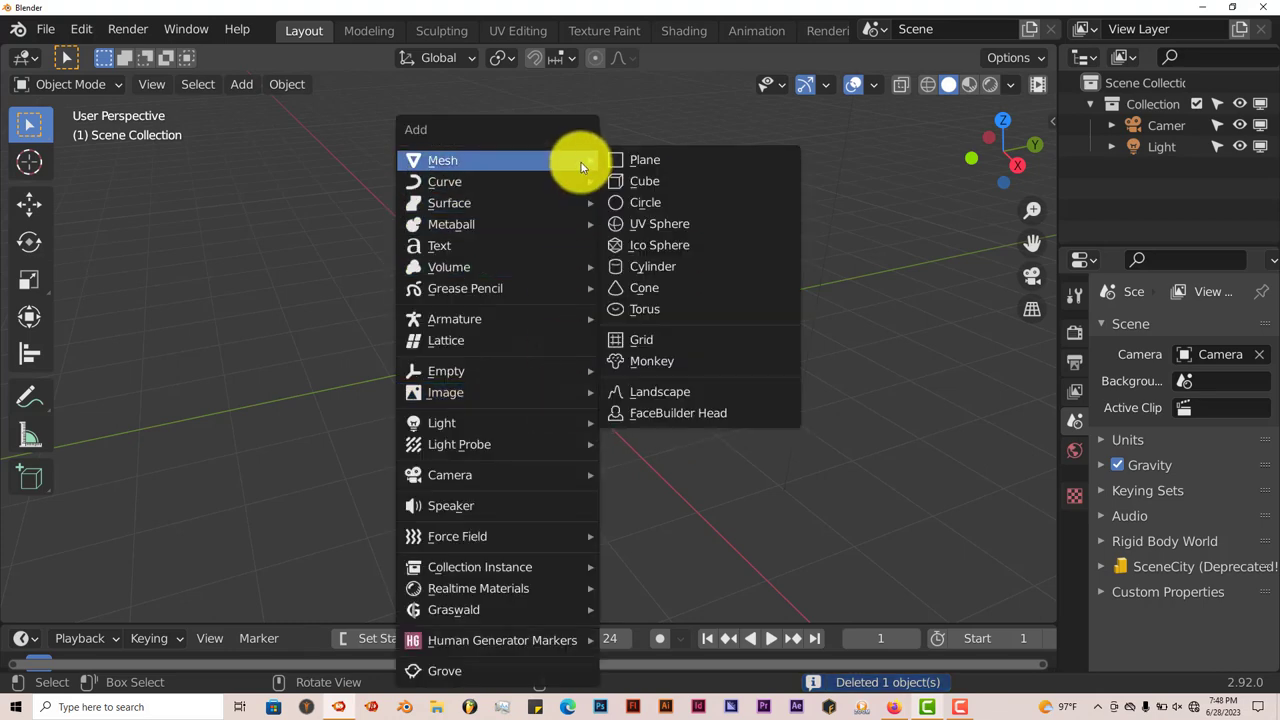
{"action": "left_click", "coordinate": [653, 366]}
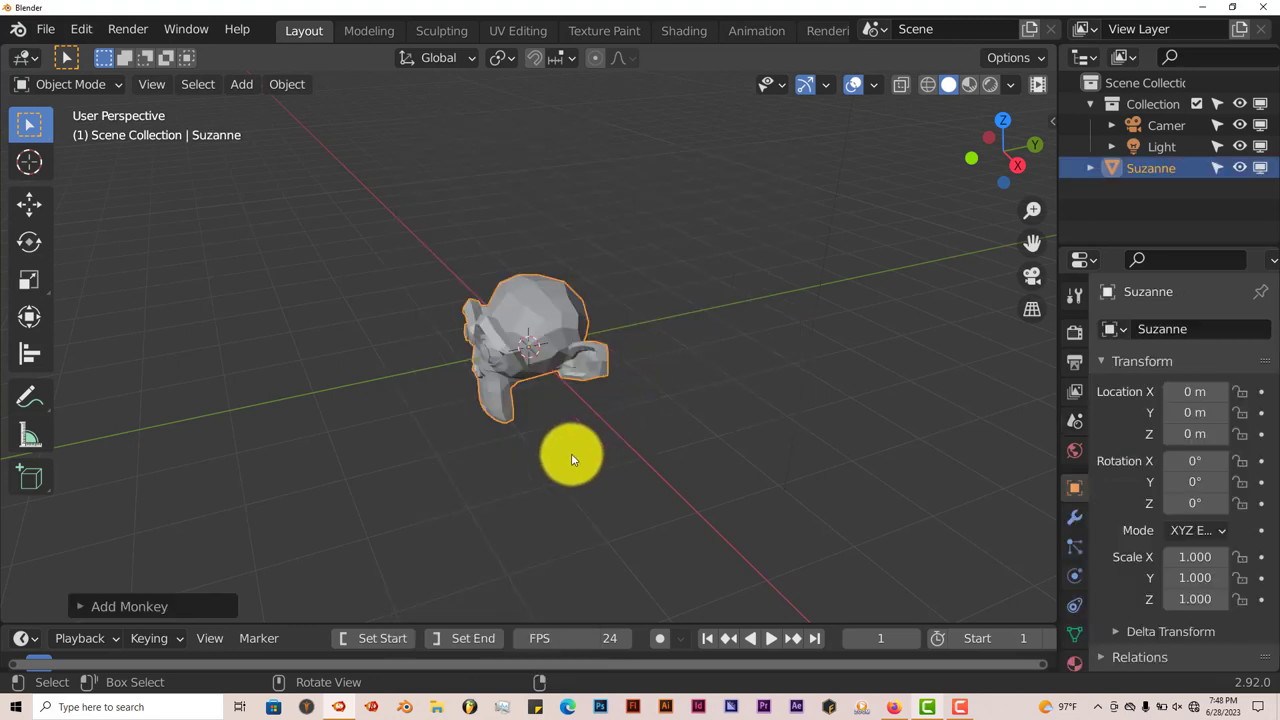
Step: Shade Suzanne smooth from an angled view and show the Alt Tab Easy Fog sidebar
{"action": "middle_click_drag", "start_coordinate": [571, 453], "coordinate": [758, 446]}
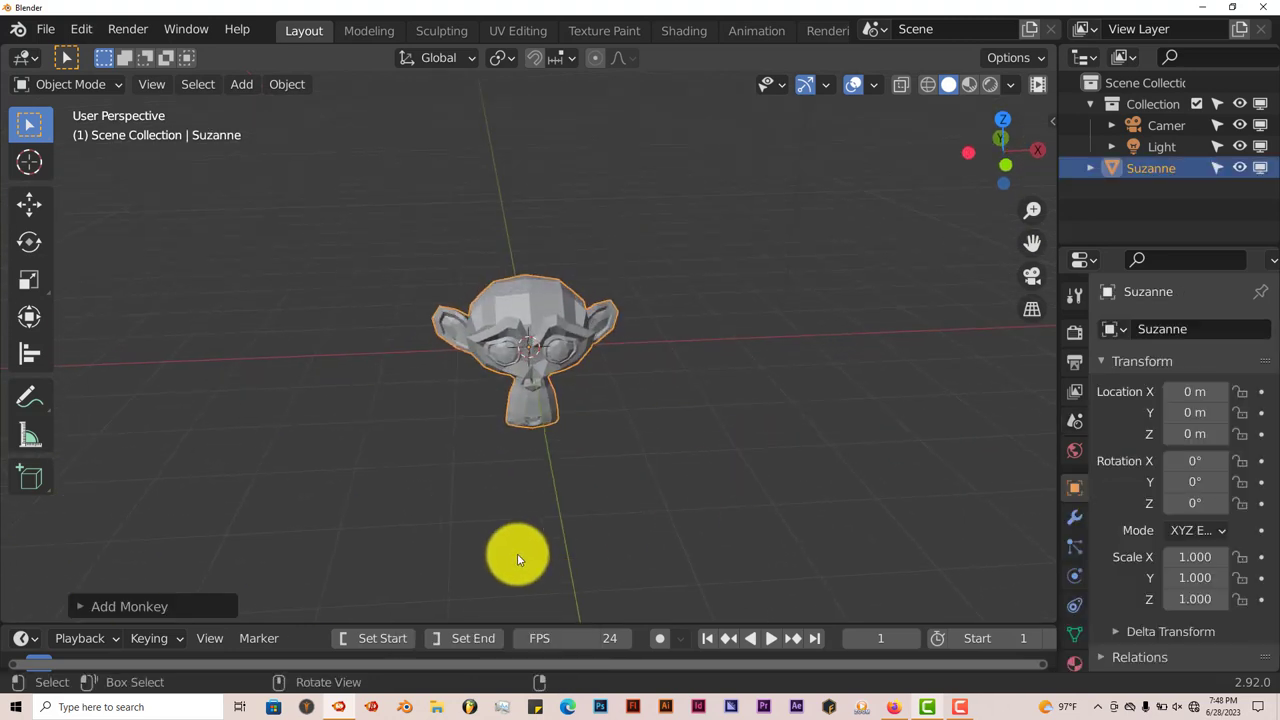
{"action": "middle_click_drag", "start_coordinate": [517, 558], "coordinate": [534, 508]}
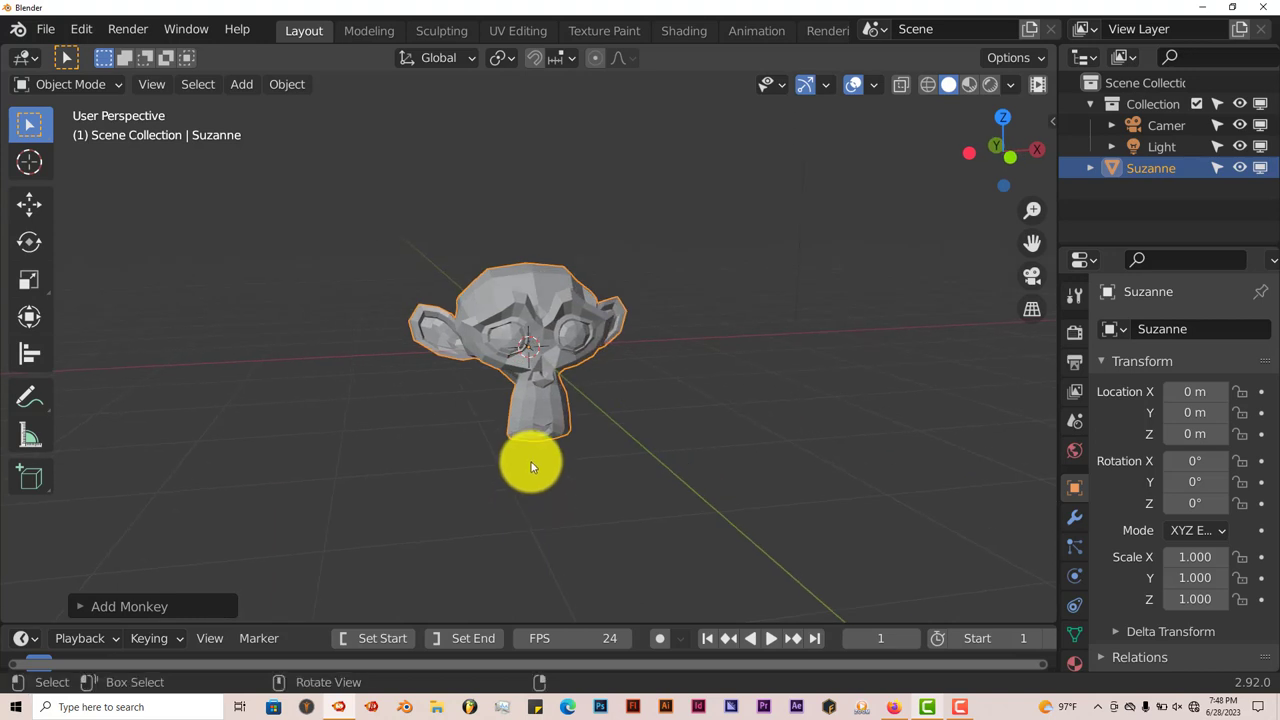
{"action": "right_click", "coordinate": [531, 467]}
{"action": "left_click", "coordinate": [509, 309]}
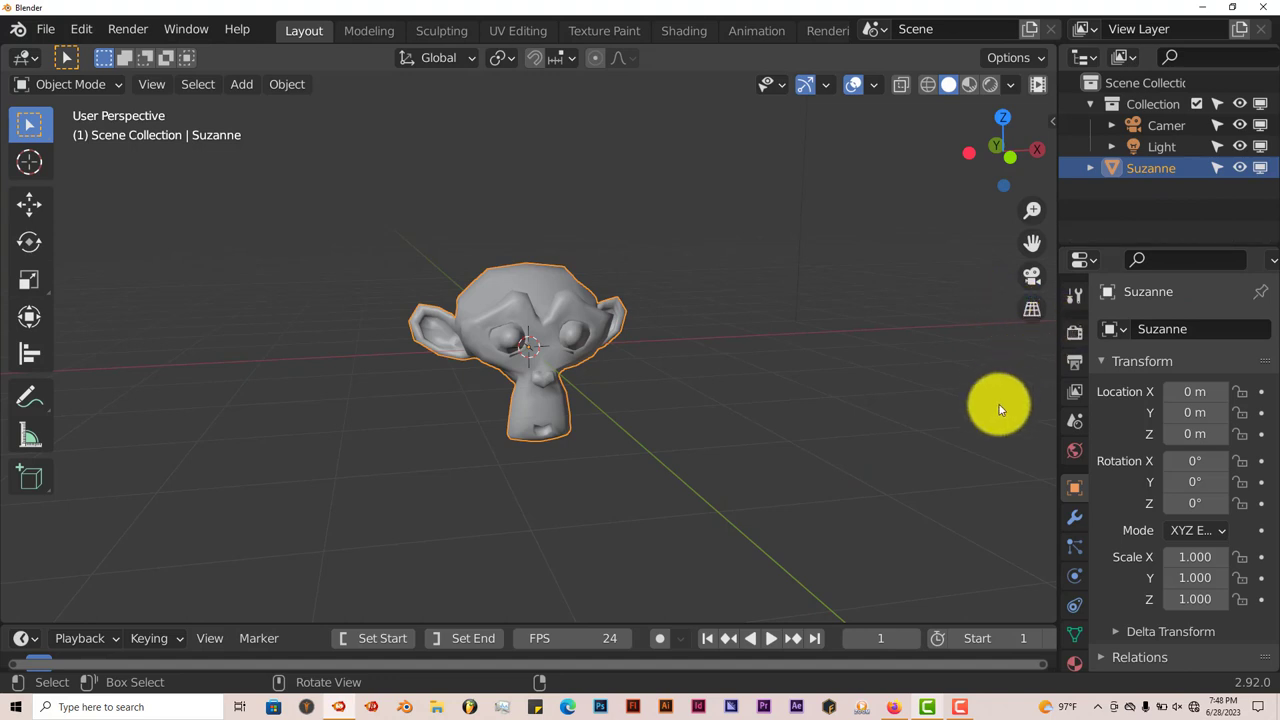
{"action": "key", "text": "n"}
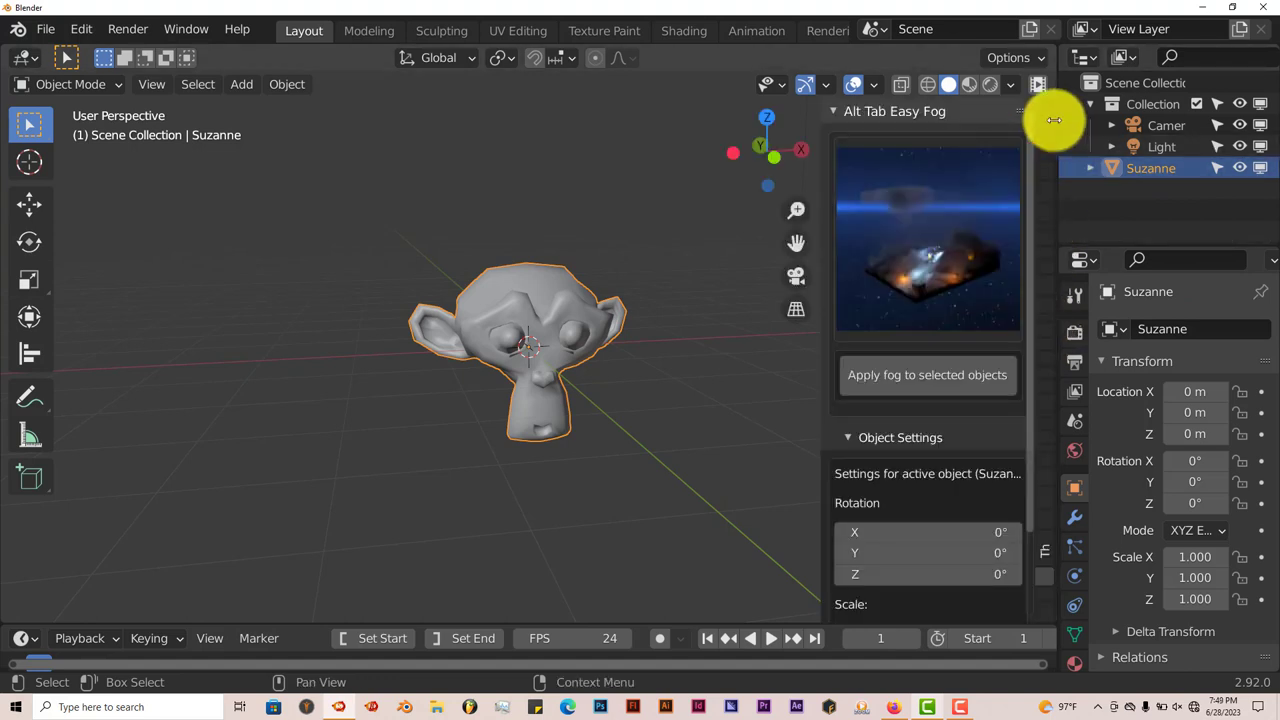
Step: Pick the Fog 5 #e preset from the gallery and apply it, creating a fog box Cube around Suzanne
{"action": "left_click", "coordinate": [942, 257]}
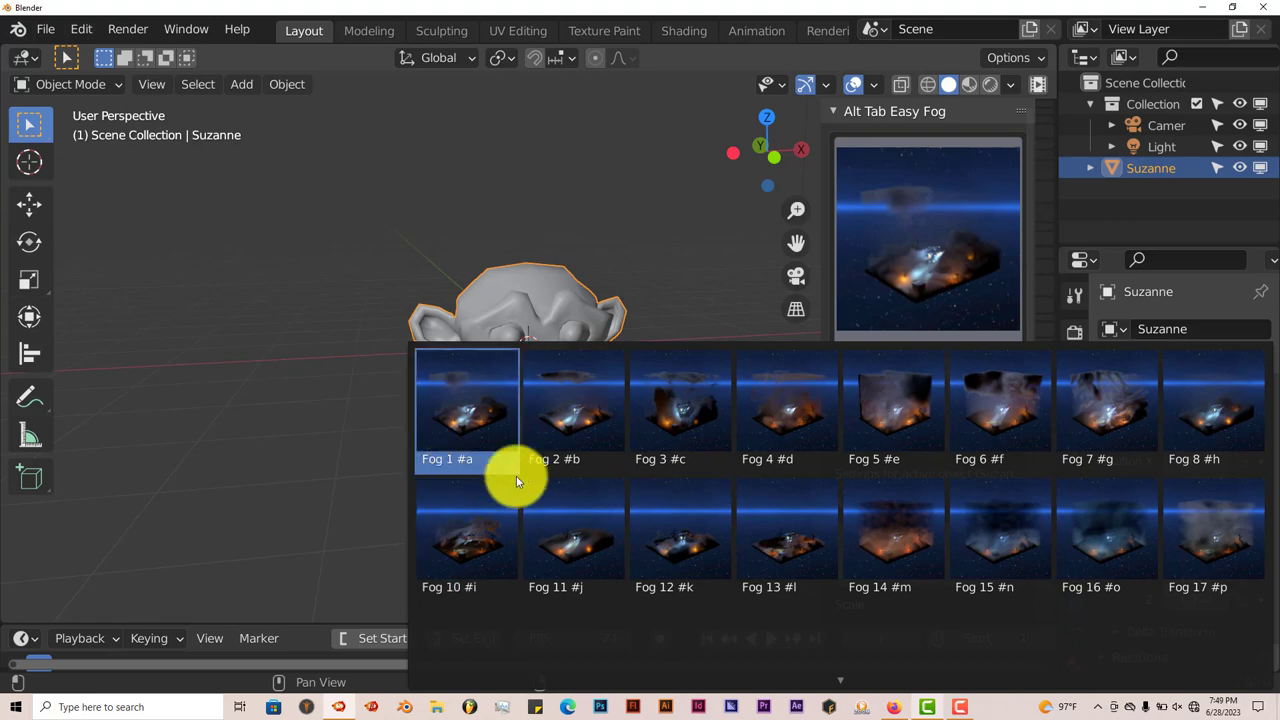
{"action": "scroll", "coordinate": [884, 516], "scroll_direction": "down", "scroll_amount": 3}
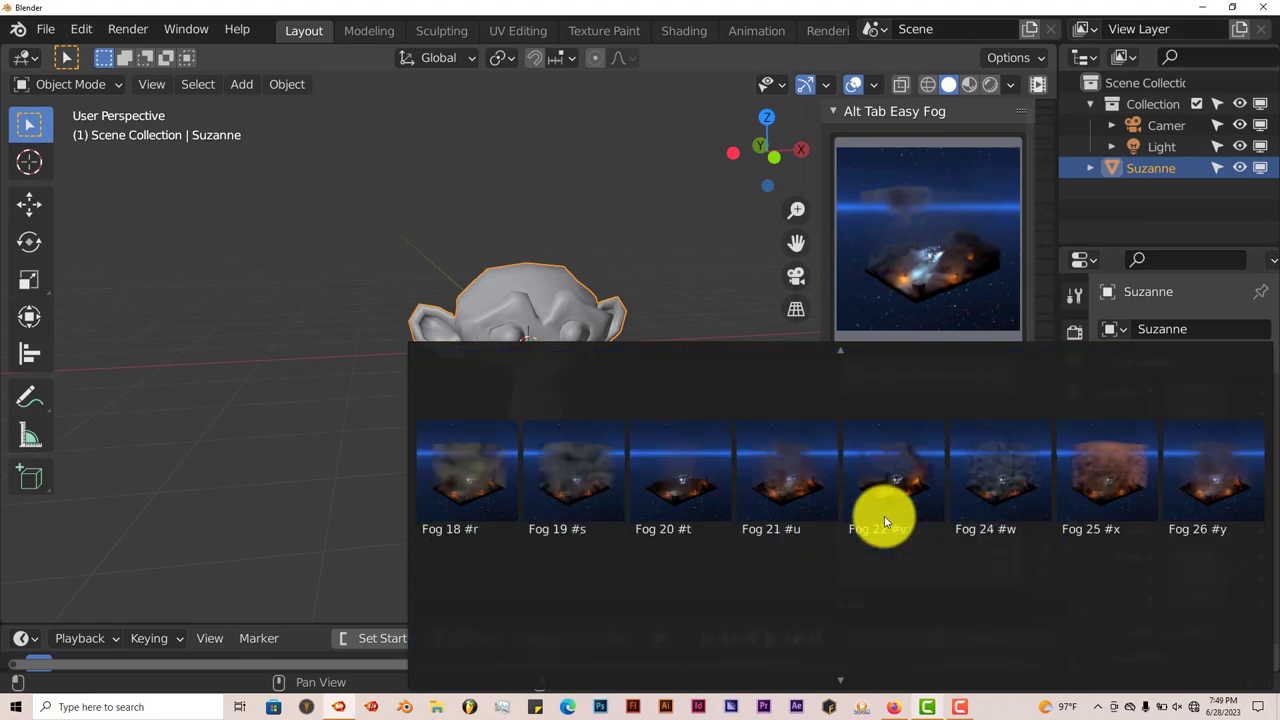
{"action": "scroll", "coordinate": [857, 516], "scroll_direction": "up", "scroll_amount": 1}
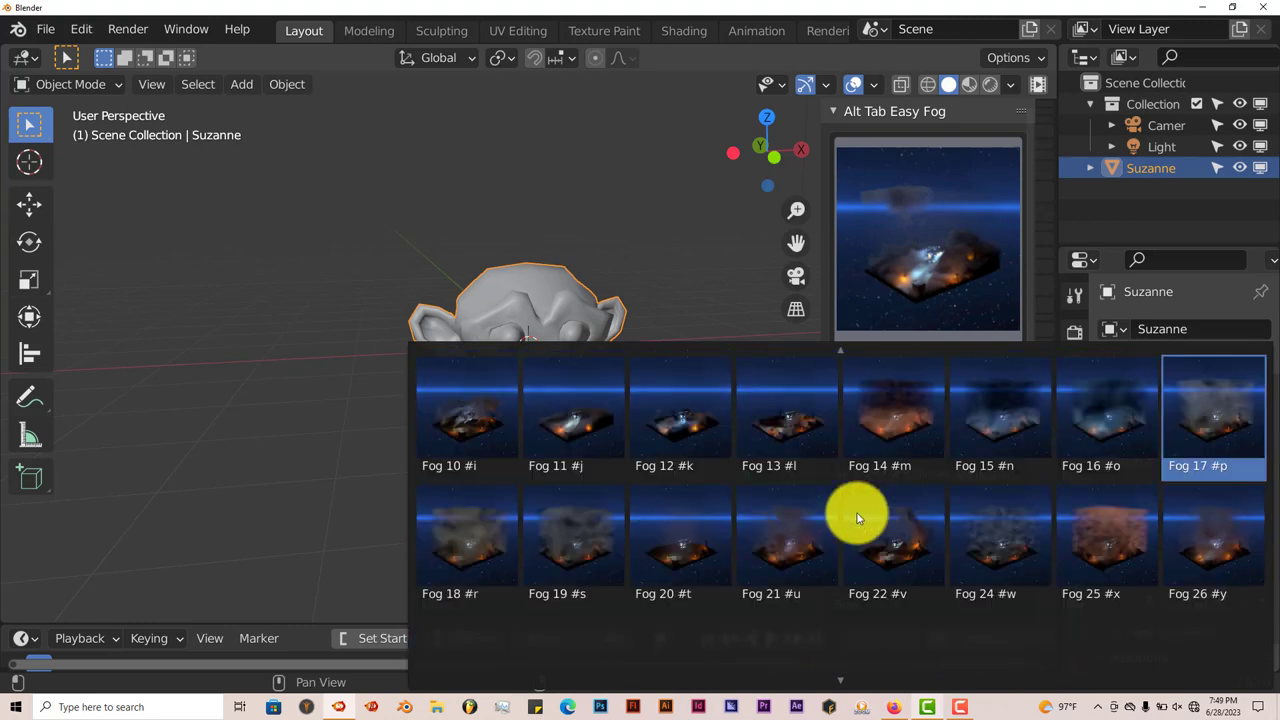
{"action": "scroll", "coordinate": [857, 516], "scroll_direction": "up", "scroll_amount": 1}
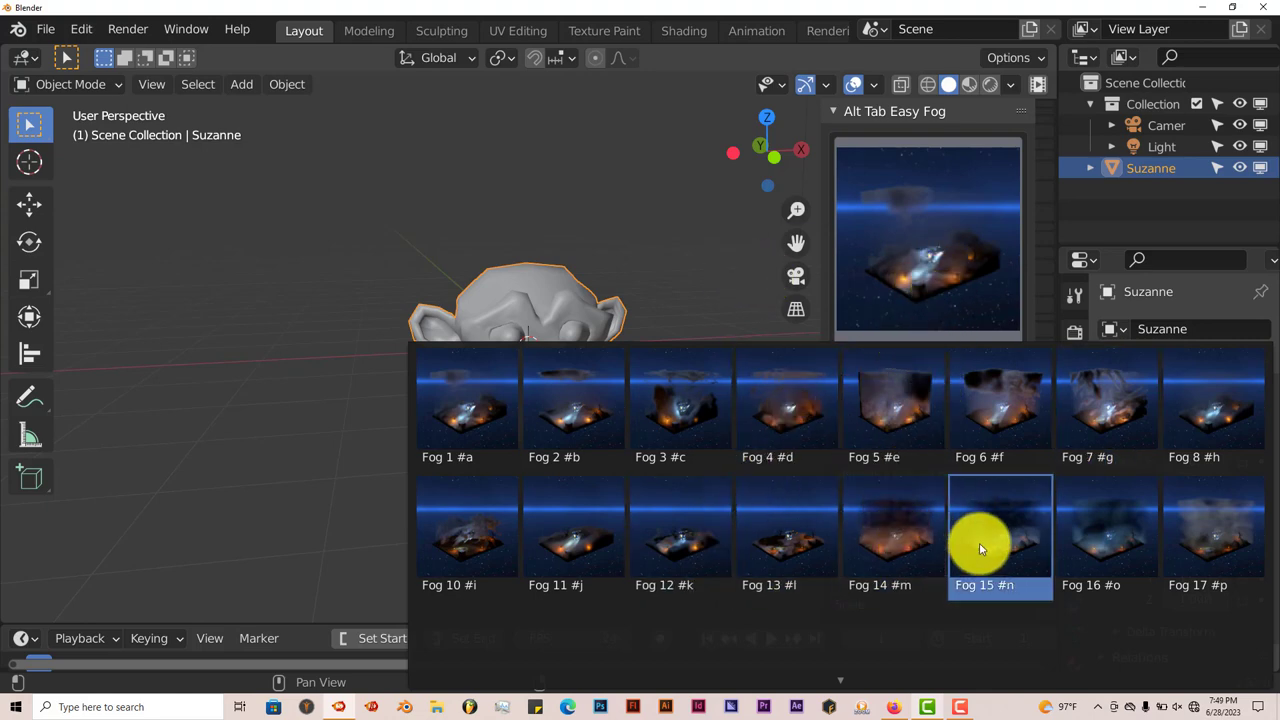
{"action": "left_click", "coordinate": [1131, 404]}
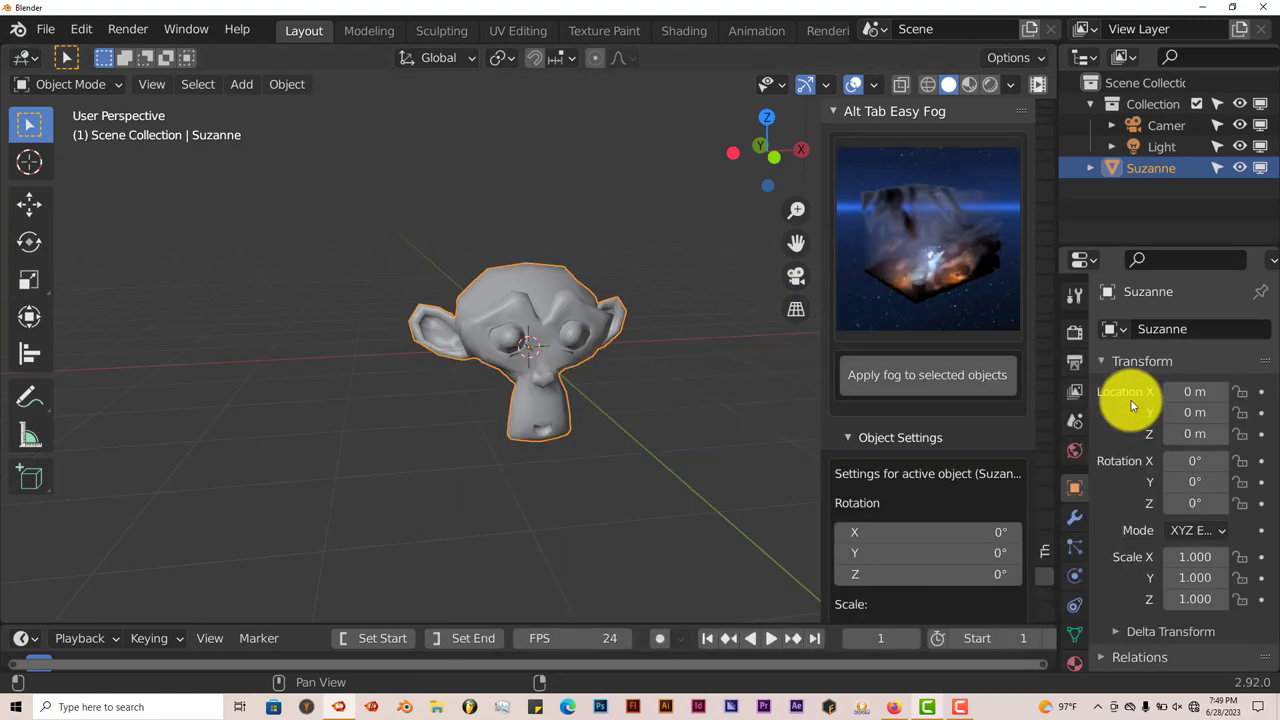
{"action": "left_click", "coordinate": [878, 378]}
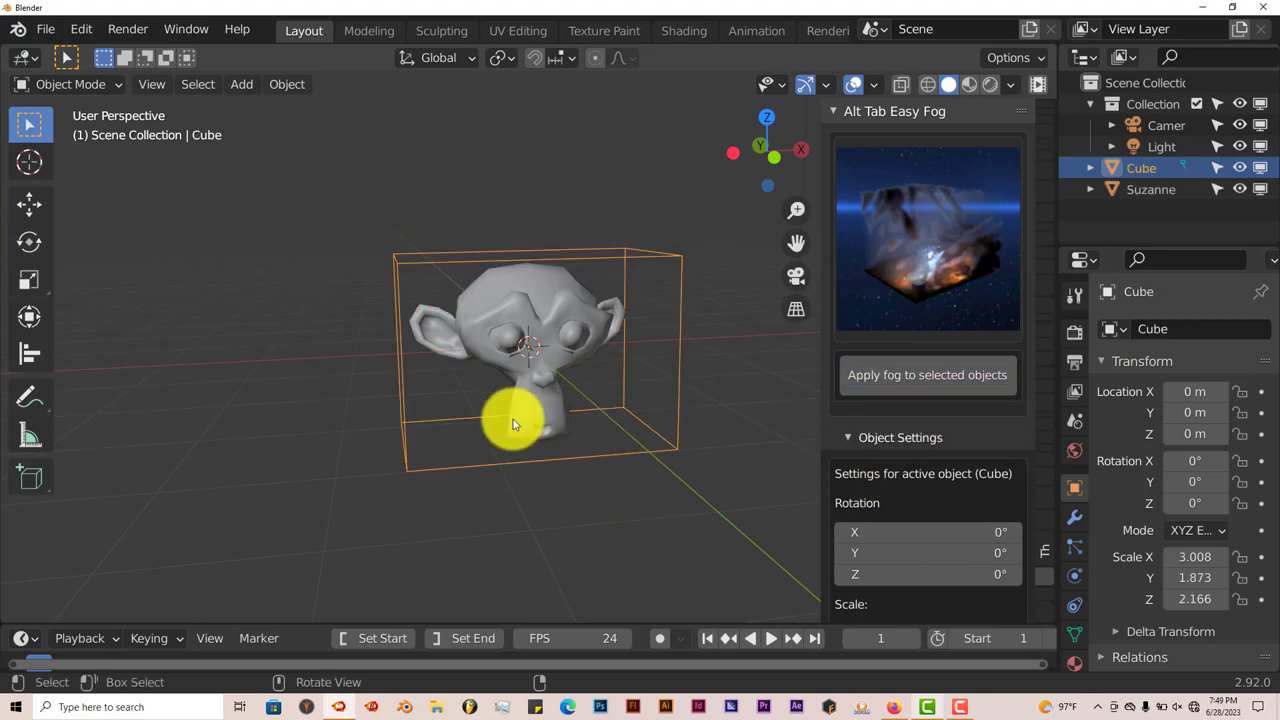
Step: Zoom to a near-front view of Suzanne and switch viewport shading to Rendered to see the fog
{"action": "middle_click_drag", "start_coordinate": [514, 421], "coordinate": [599, 370]}
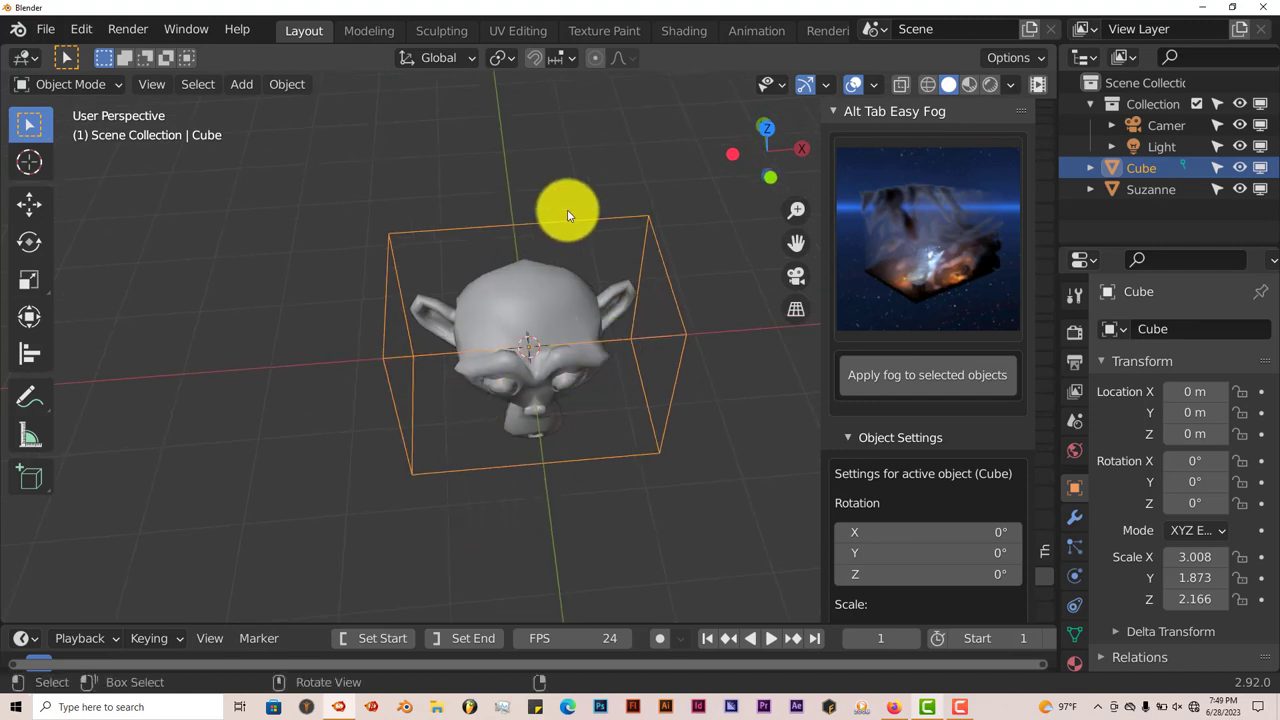
{"action": "scroll", "coordinate": [521, 447], "scroll_direction": "up", "scroll_amount": 3}
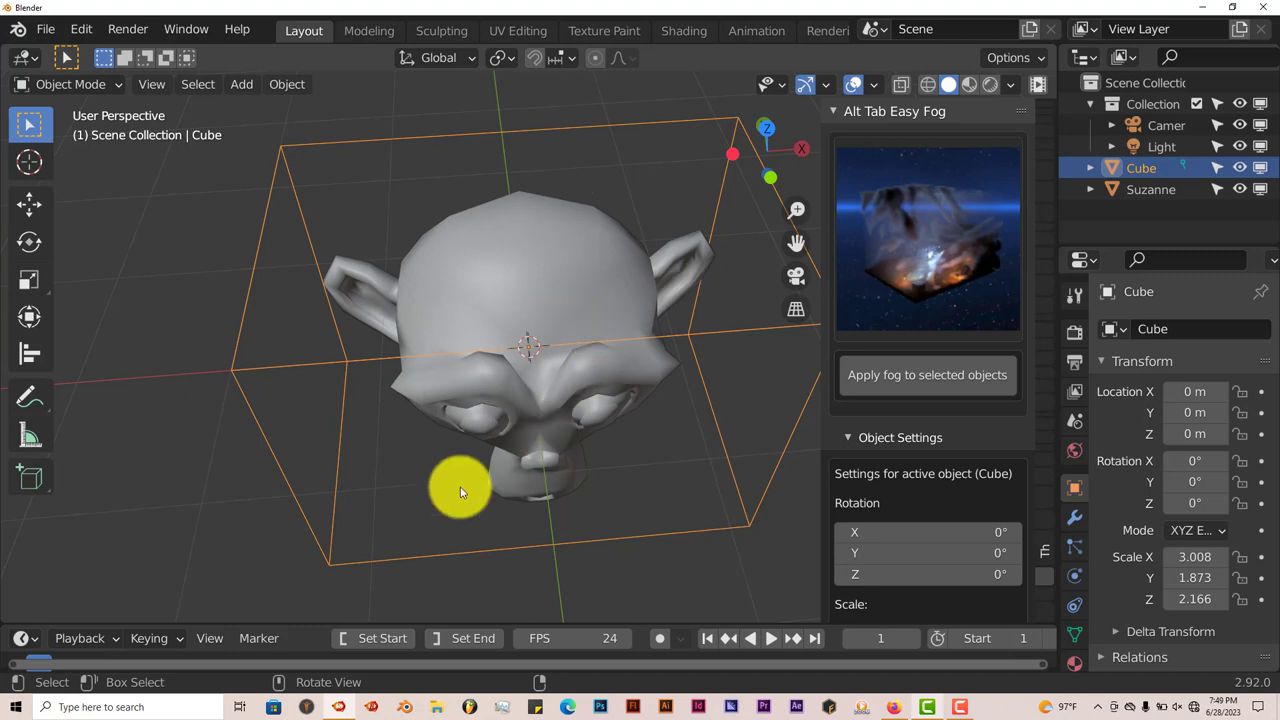
{"action": "middle_click_drag", "start_coordinate": [460, 492], "coordinate": [470, 418]}
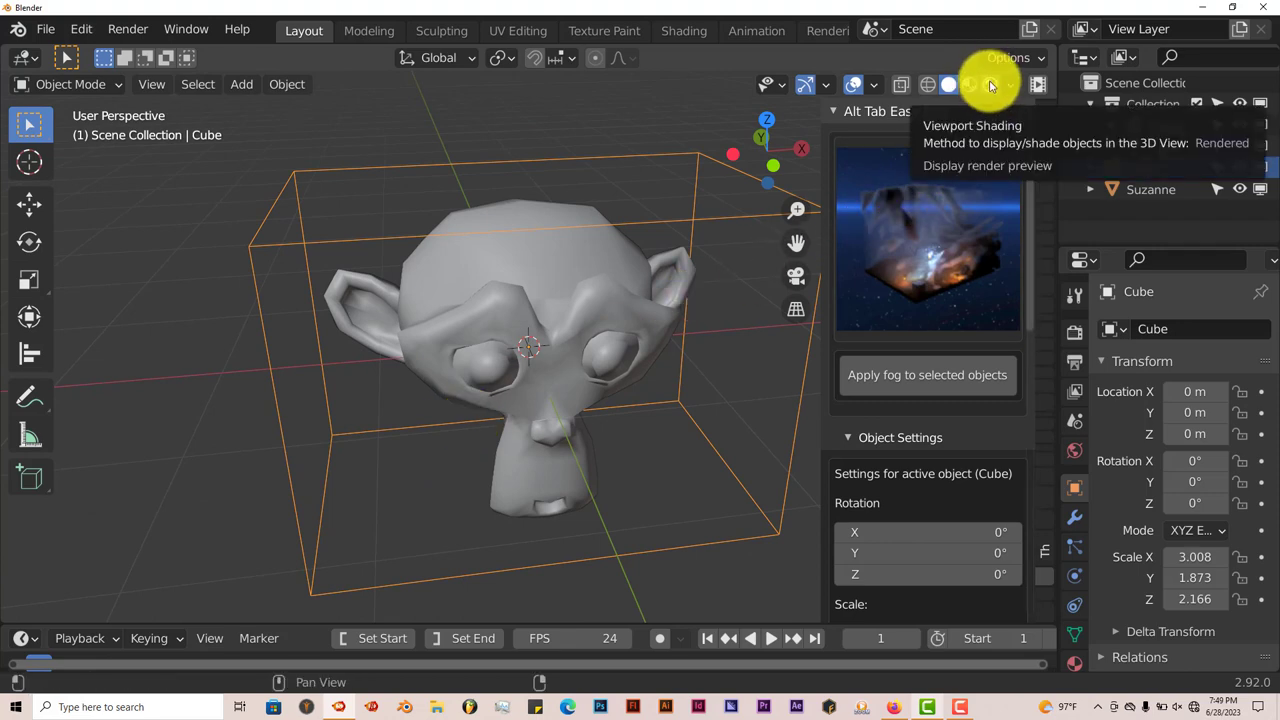
{"action": "left_click", "coordinate": [990, 86]}
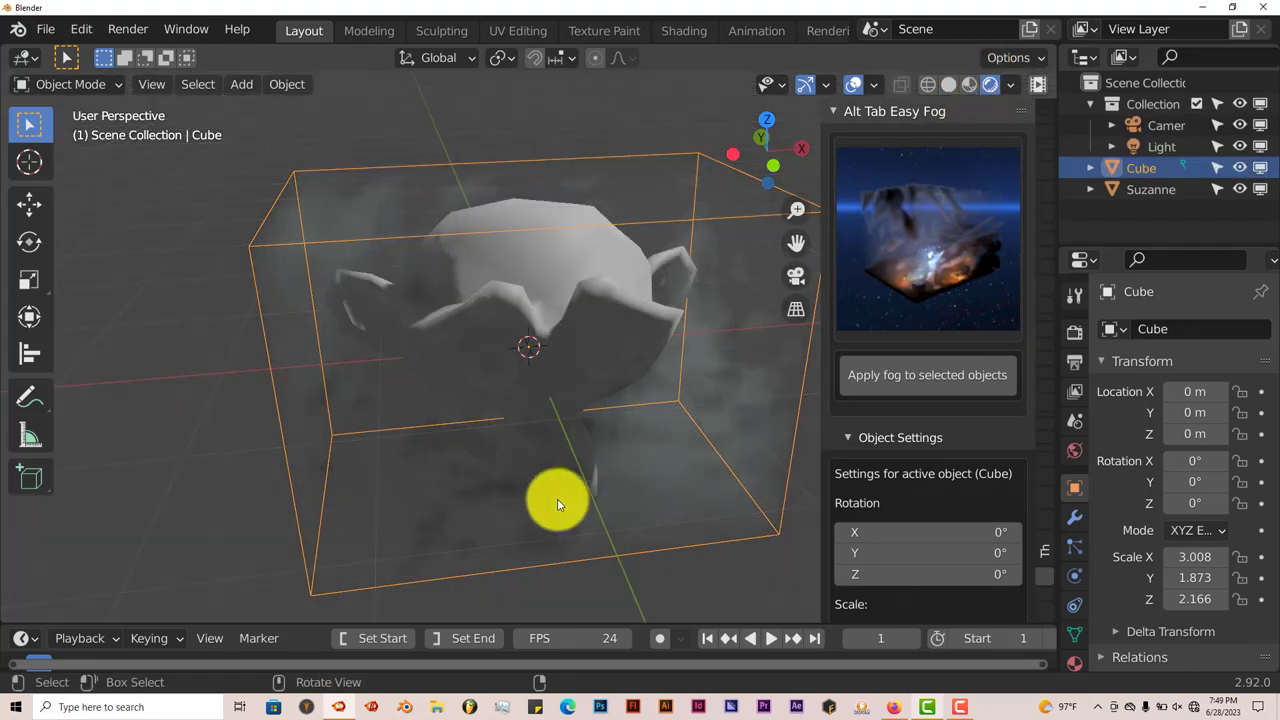
{"action": "middle_click_drag", "start_coordinate": [550, 527], "coordinate": [580, 463]}
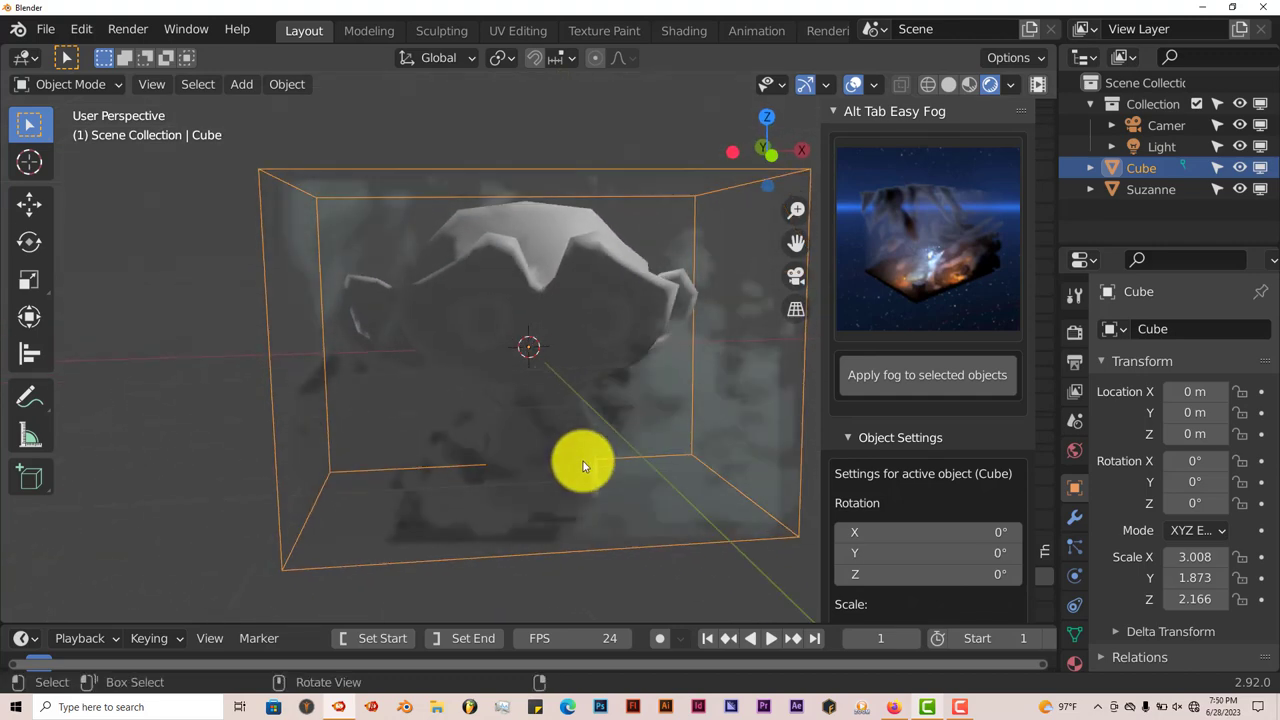
Step: Set the render engine to Cycles with GPU Compute as the device
{"action": "left_click", "coordinate": [1075, 336]}
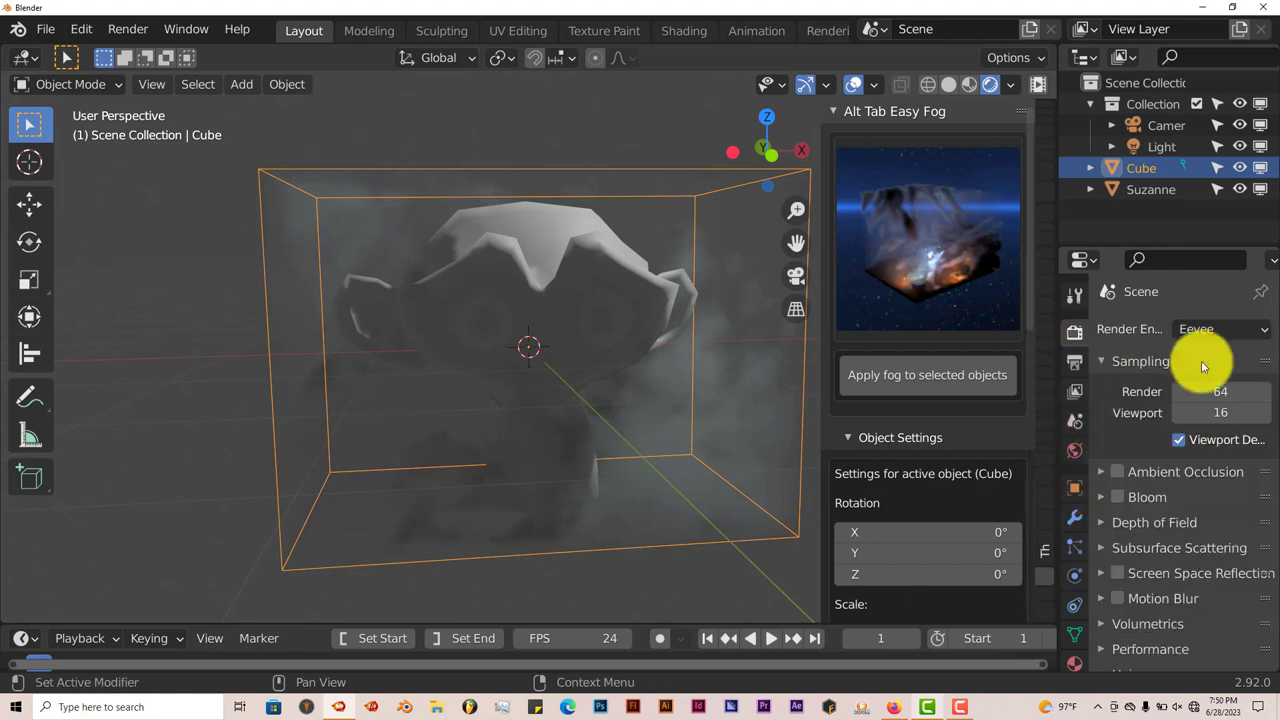
{"action": "left_click", "coordinate": [1231, 329]}
{"action": "left_click", "coordinate": [1201, 401]}
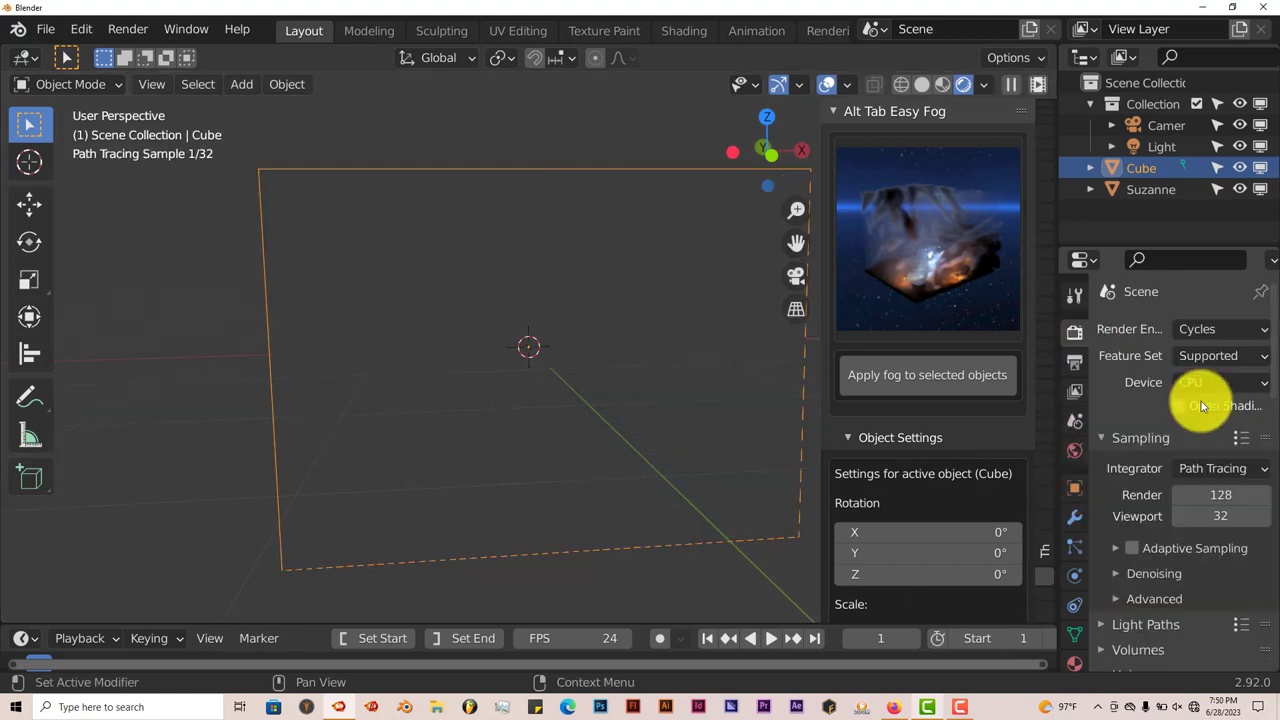
{"action": "left_click", "coordinate": [1209, 381]}
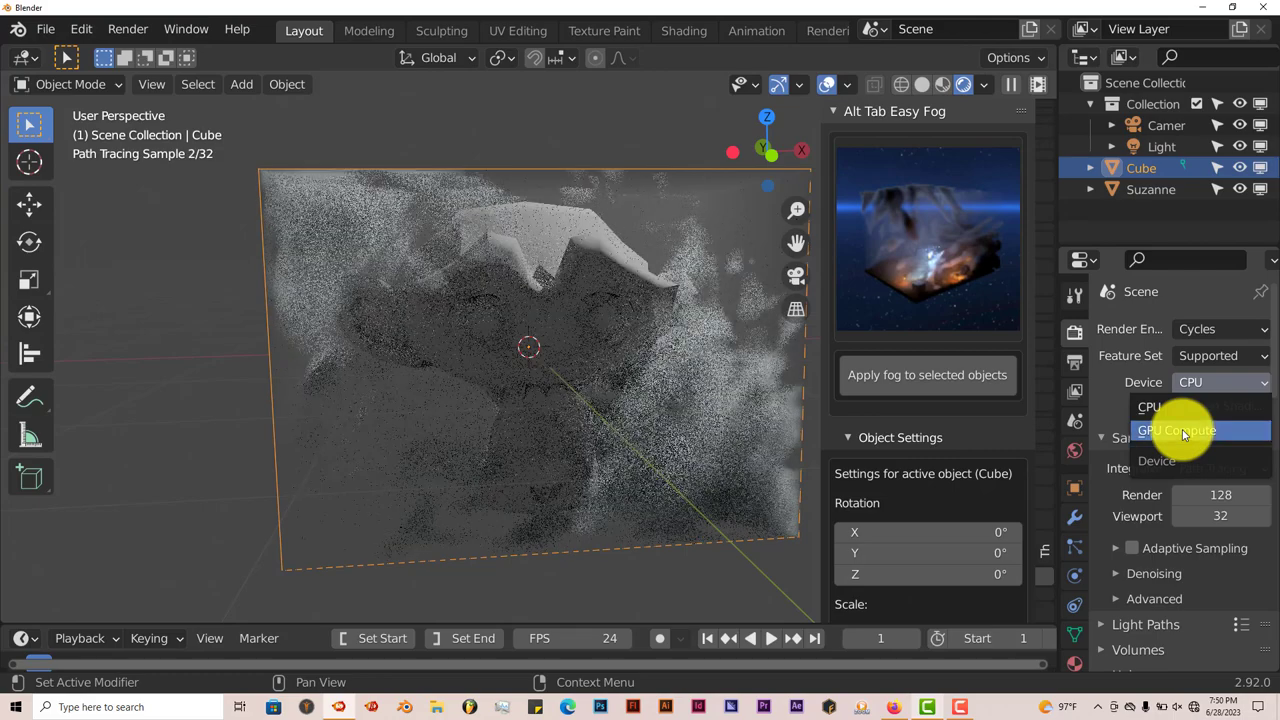
{"action": "left_click", "coordinate": [1183, 431]}
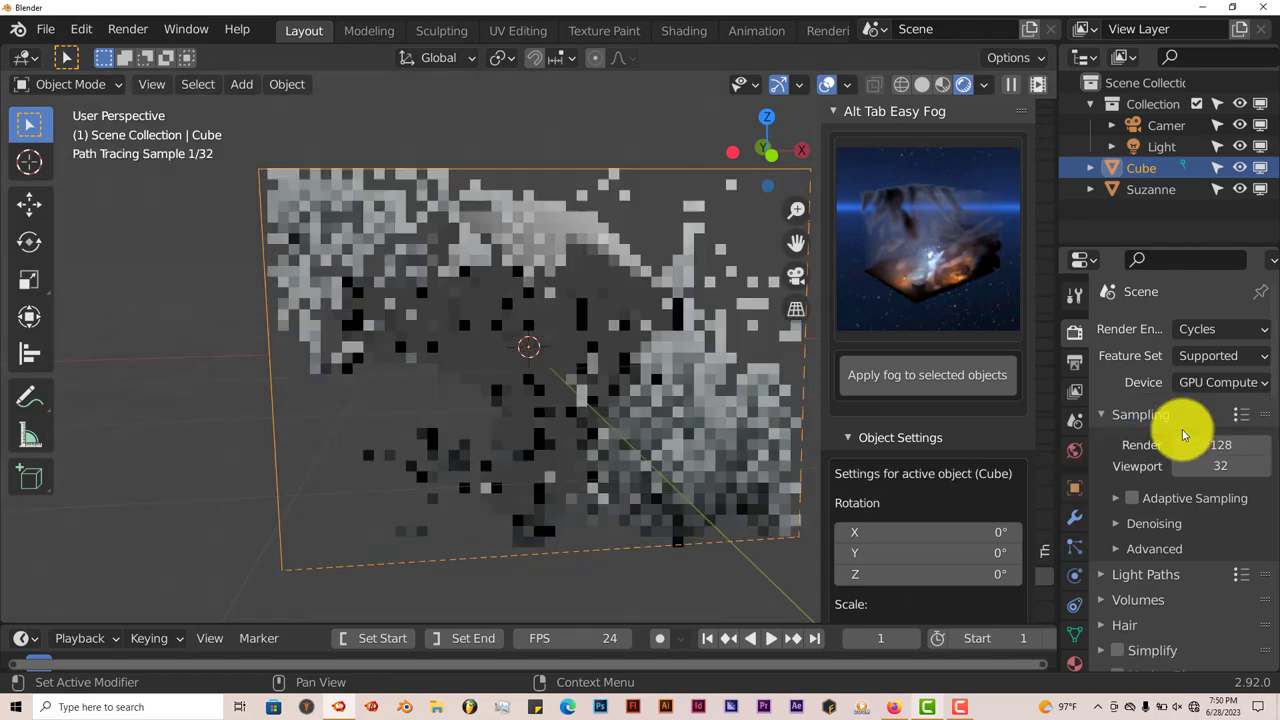
{"action": "mouse_move", "coordinate": [520, 403]}
{"action": "middle_mouse_down"}
{"action": "mouse_move", "coordinate": [449, 414]}
{"action": "mouse_move", "coordinate": [551, 509]}
{"action": "middle_mouse_up"}
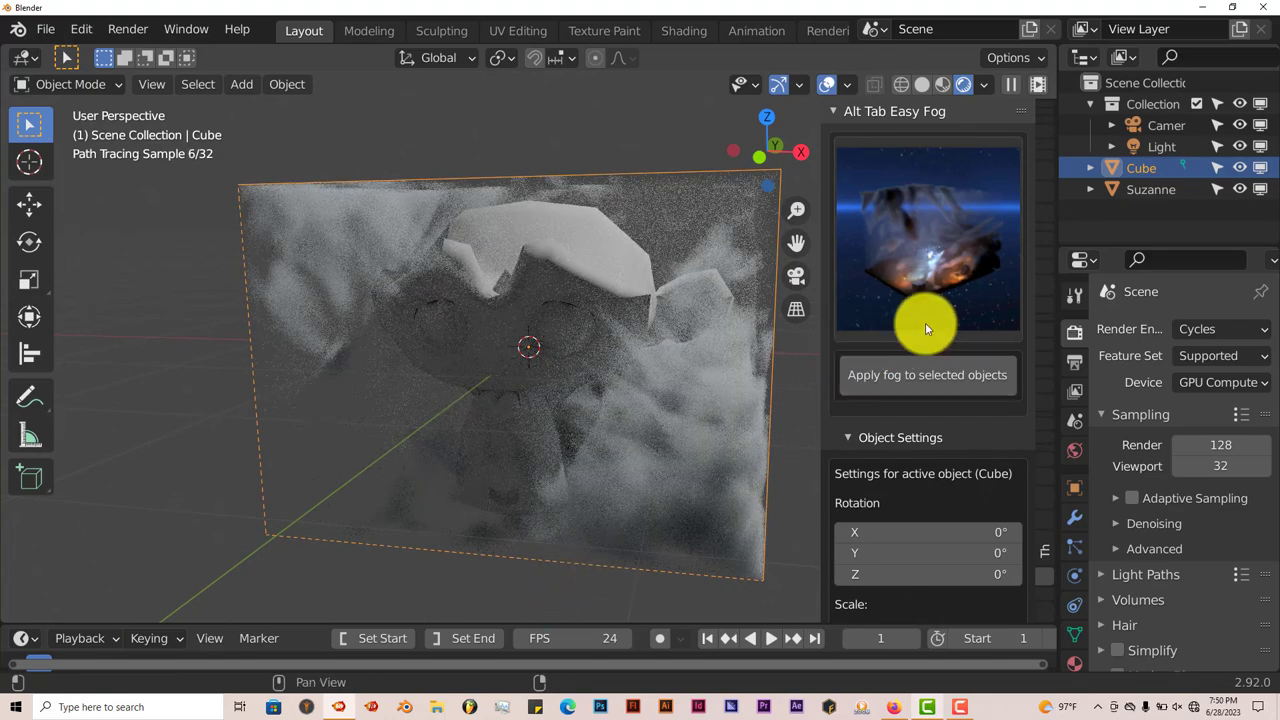
Step: Scroll the Easy Fog sidebar to Material Settings and widen it so Fog 1 and Fog 2 labels show fully
{"action": "scroll", "coordinate": [914, 480], "scroll_direction": "down", "scroll_amount": 8}
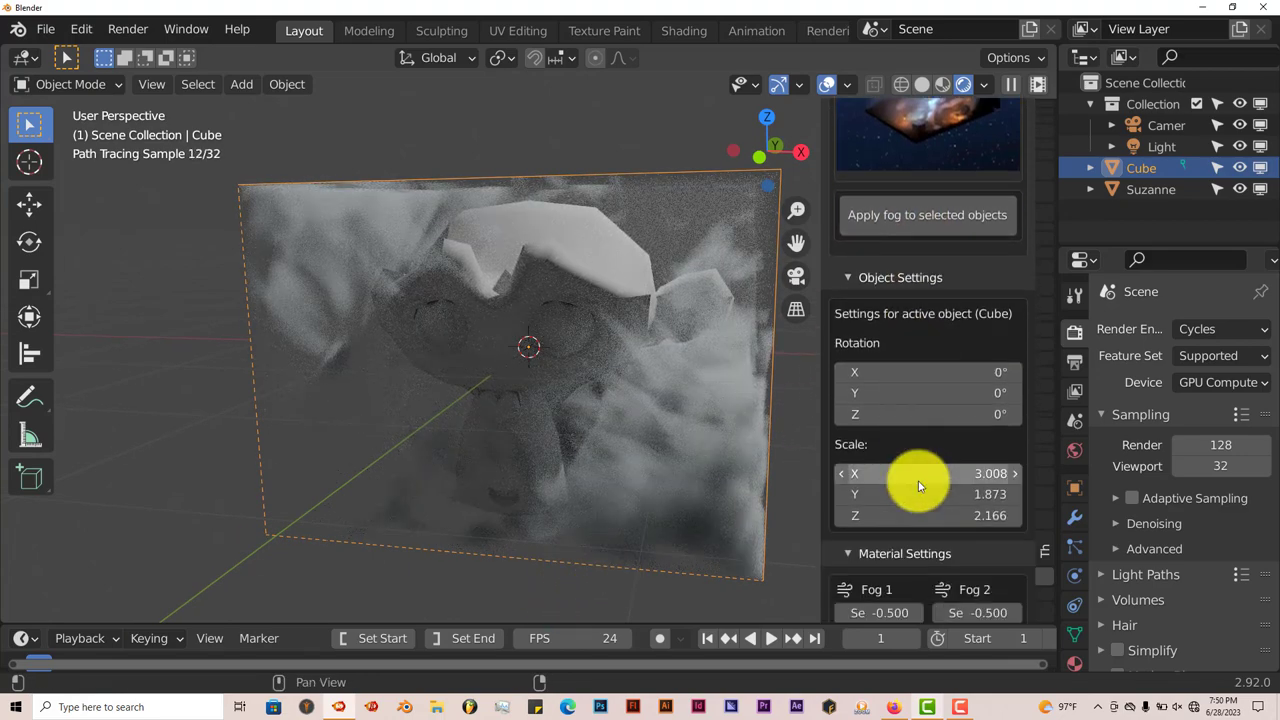
{"action": "scroll", "coordinate": [920, 508], "scroll_direction": "down", "scroll_amount": 5}
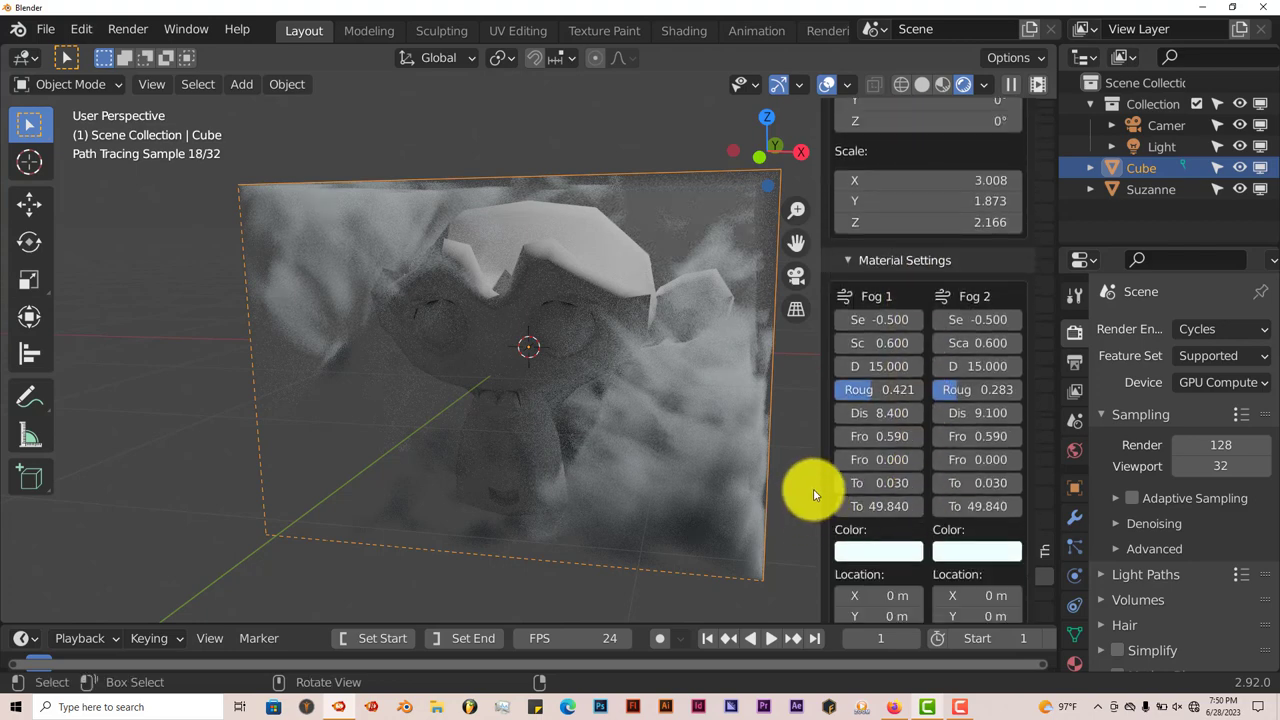
{"action": "left_click_drag", "start_coordinate": [821, 481], "coordinate": [788, 489]}
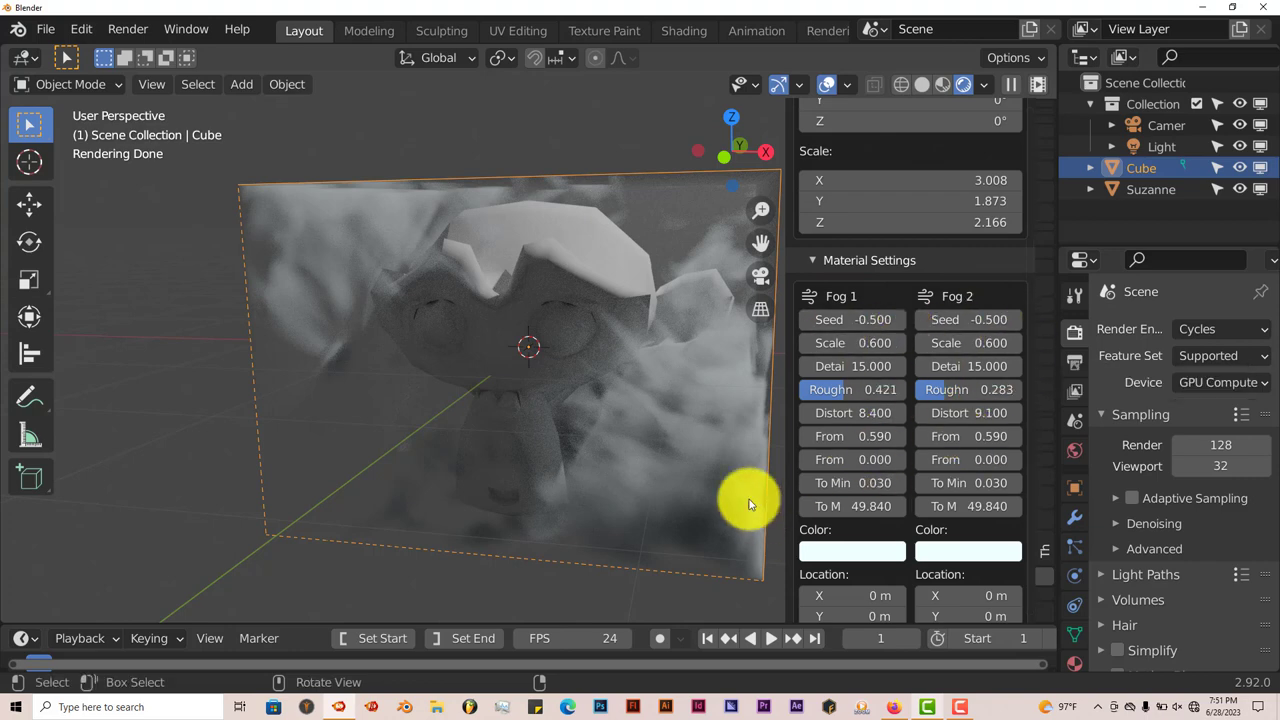
Step: Color Fog 1 bright green and Fog 2 magenta (H 0.850, S 0.988)
{"action": "left_click", "coordinate": [833, 552]}
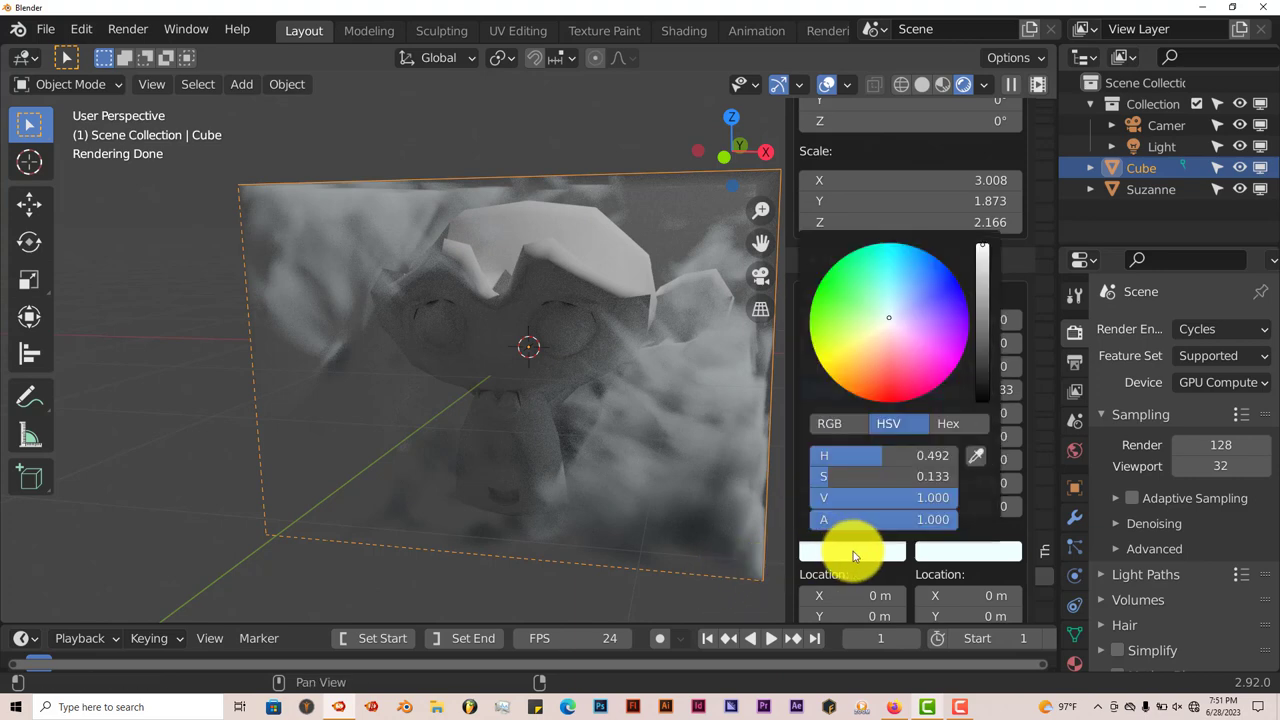
{"action": "left_click", "coordinate": [829, 291]}
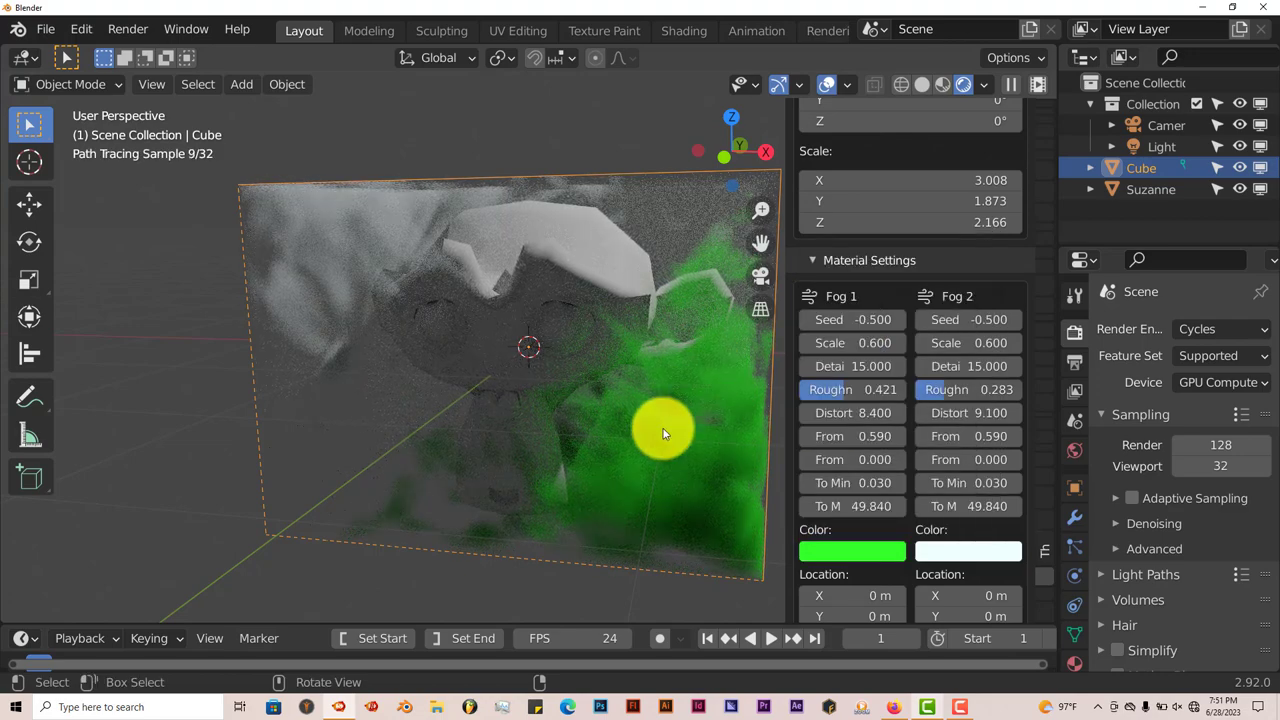
{"action": "left_click", "coordinate": [958, 558]}
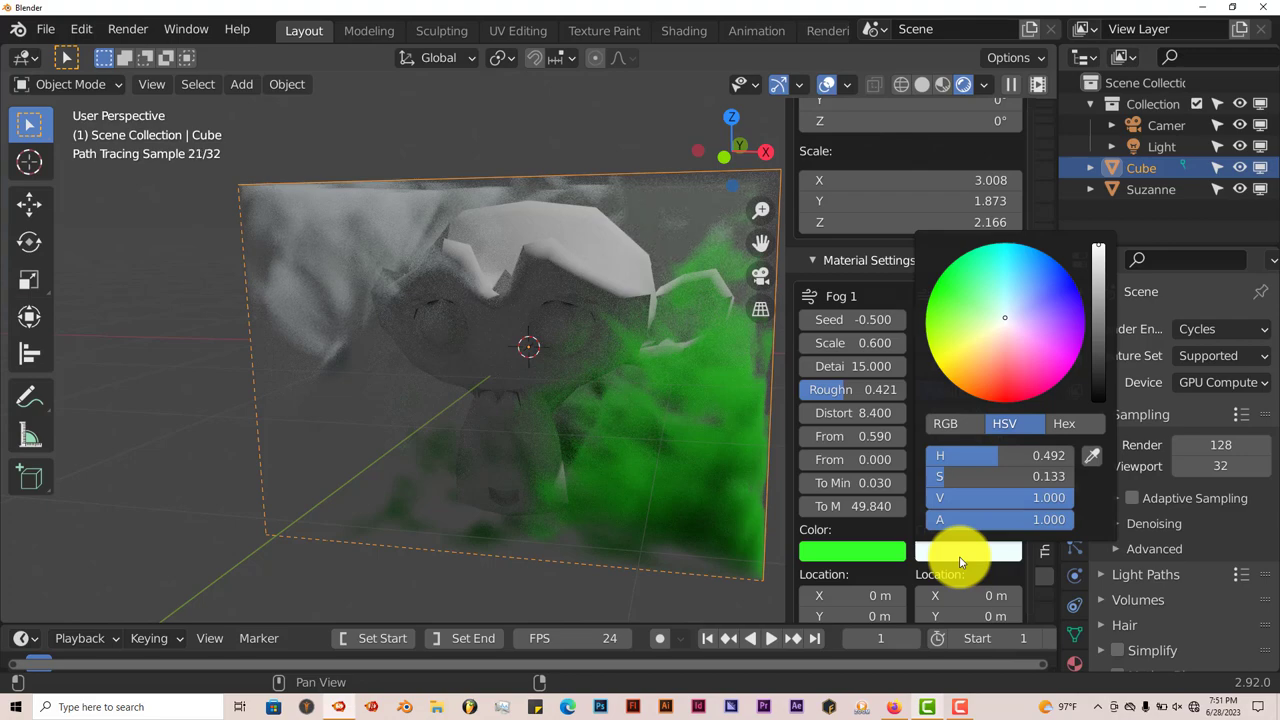
{"action": "left_click", "coordinate": [1065, 361]}
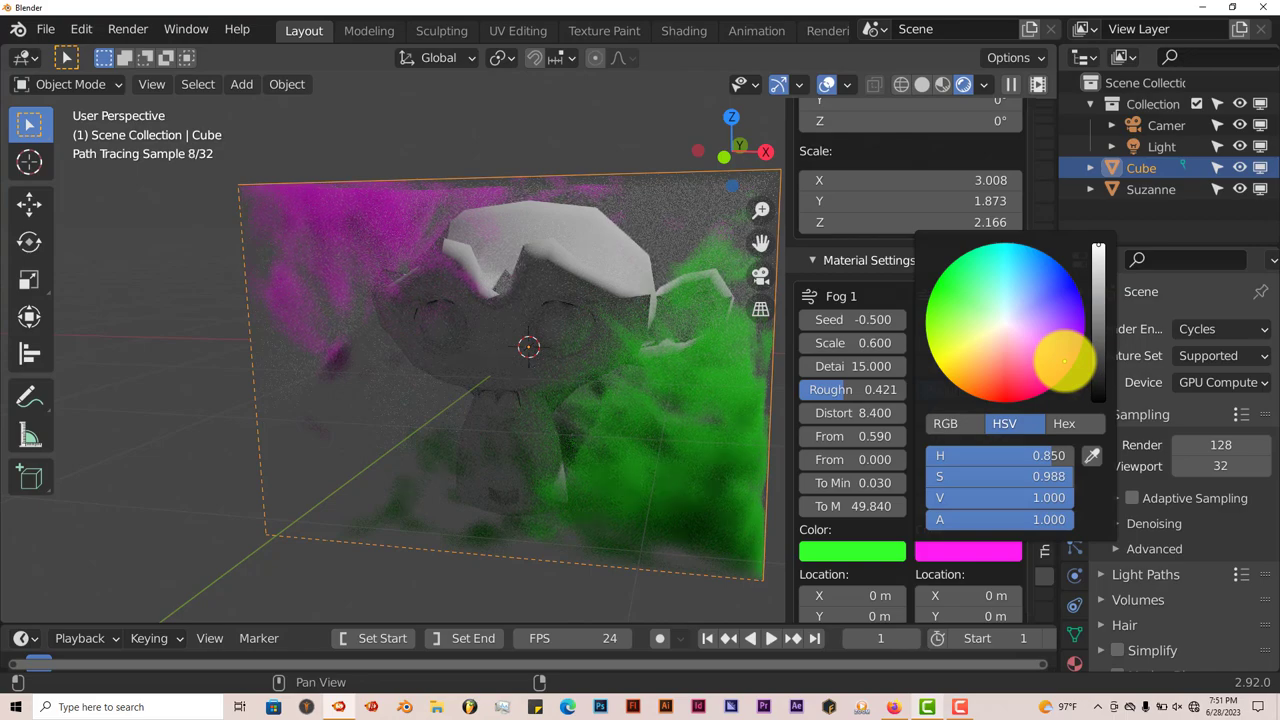
{"action": "middle_click_drag", "start_coordinate": [370, 395], "coordinate": [450, 520]}
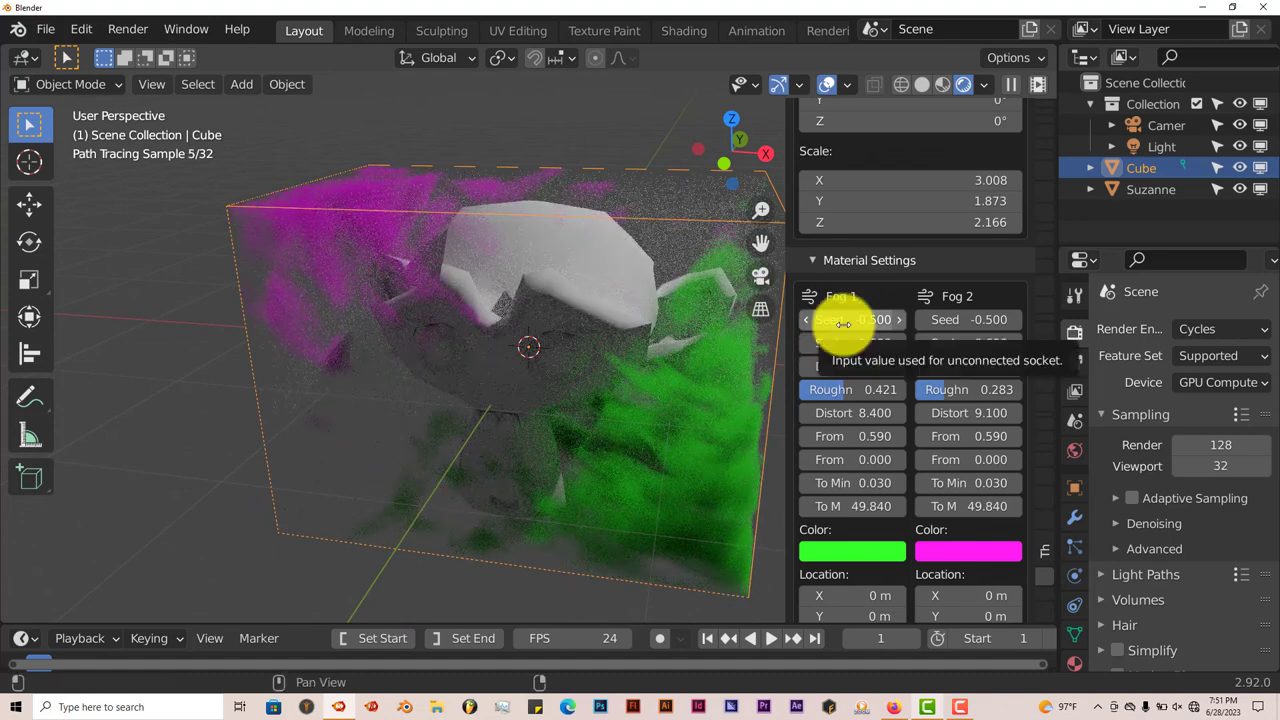
Step: Set Fog 1 Seed to 2 and its Scale to 12, then change the Scale to 1
{"action": "left_click", "coordinate": [845, 321]}
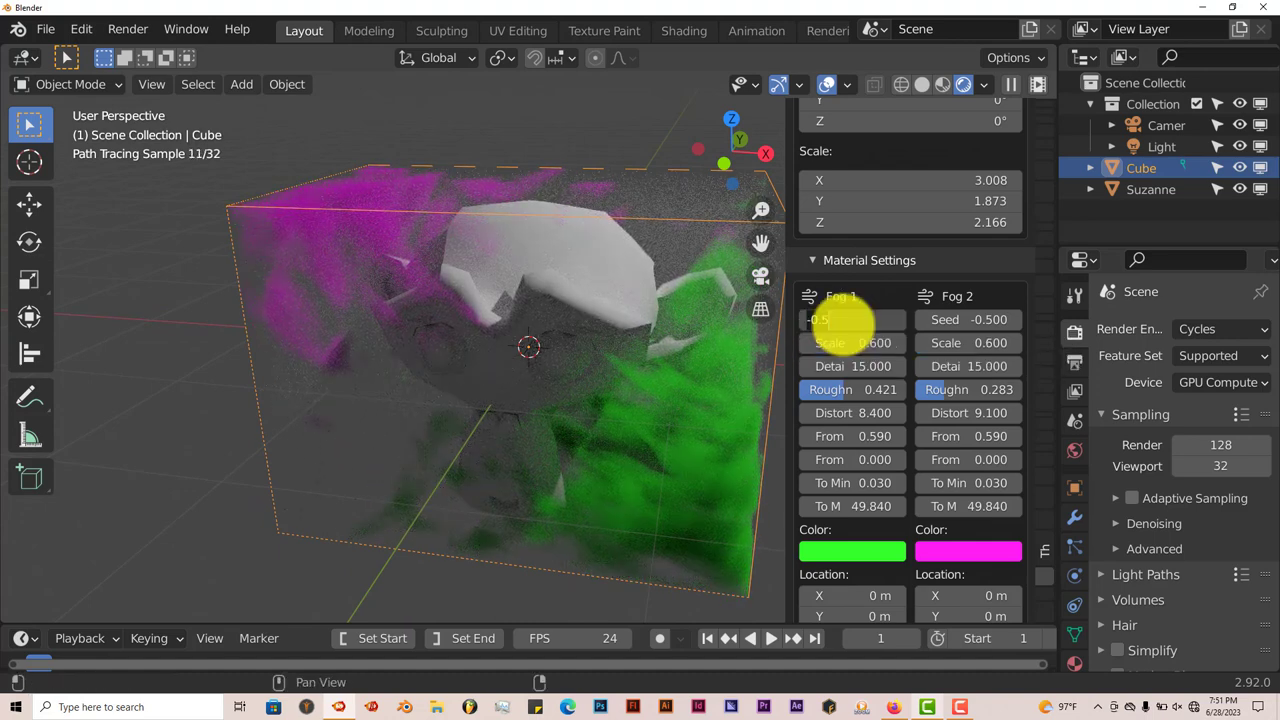
{"action": "key", "text": "Return"}
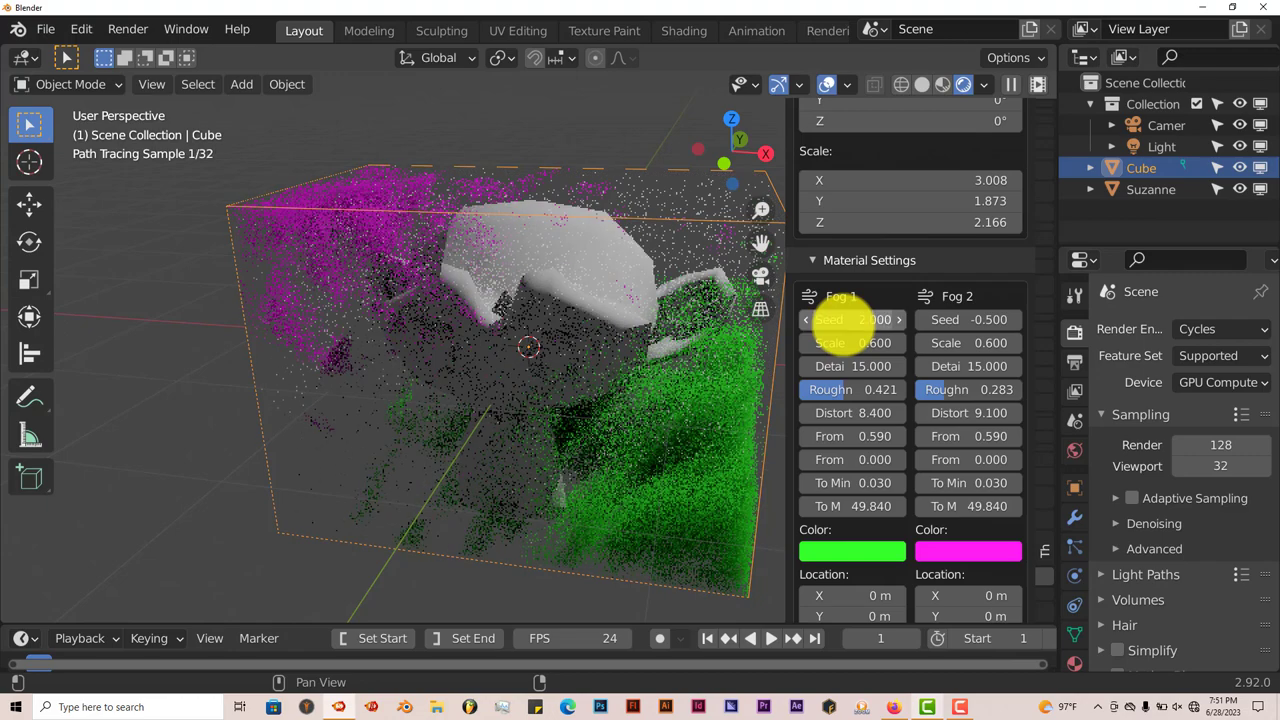
{"action": "middle_click_drag", "start_coordinate": [588, 466], "coordinate": [567, 446]}
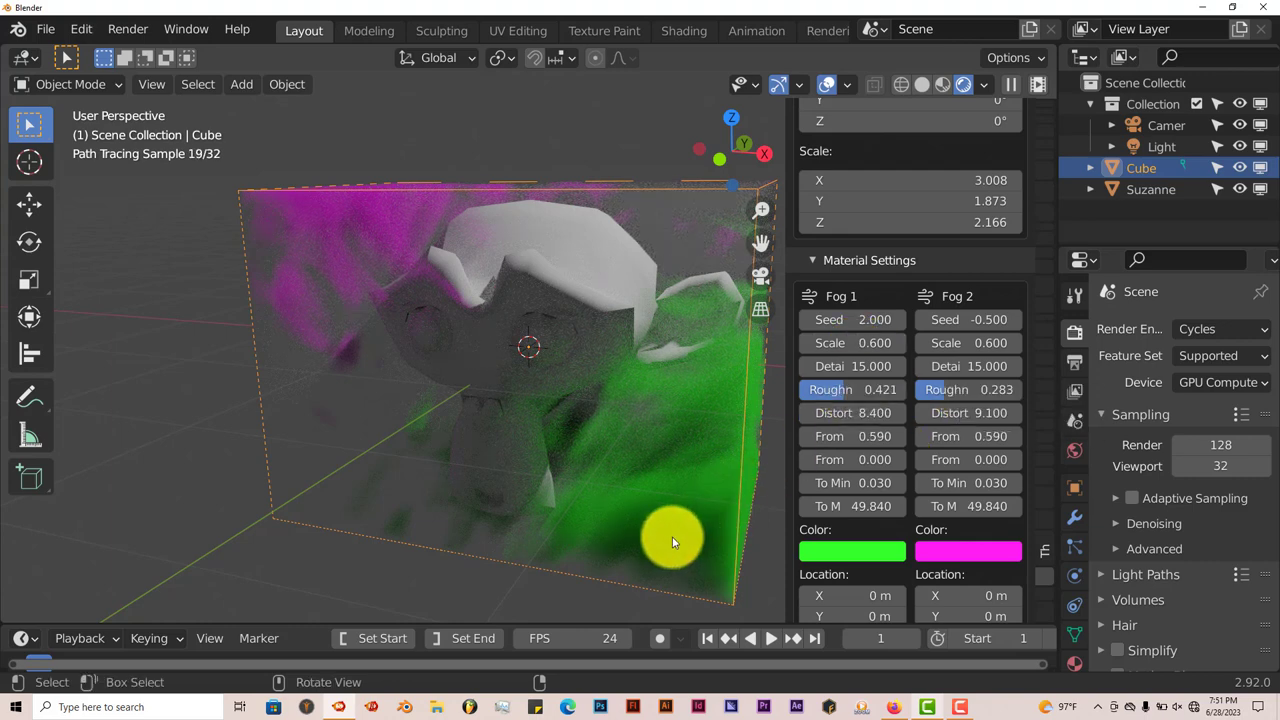
{"action": "left_click", "coordinate": [845, 343]}
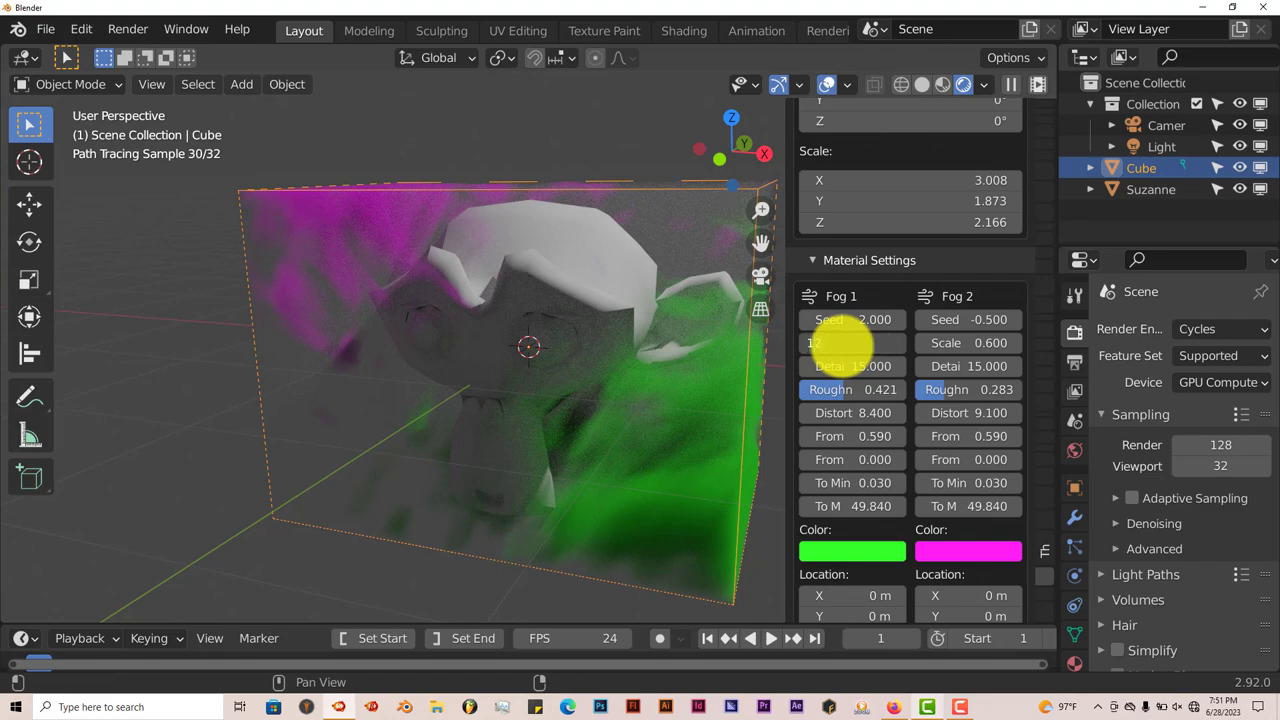
{"action": "key", "text": "Return"}
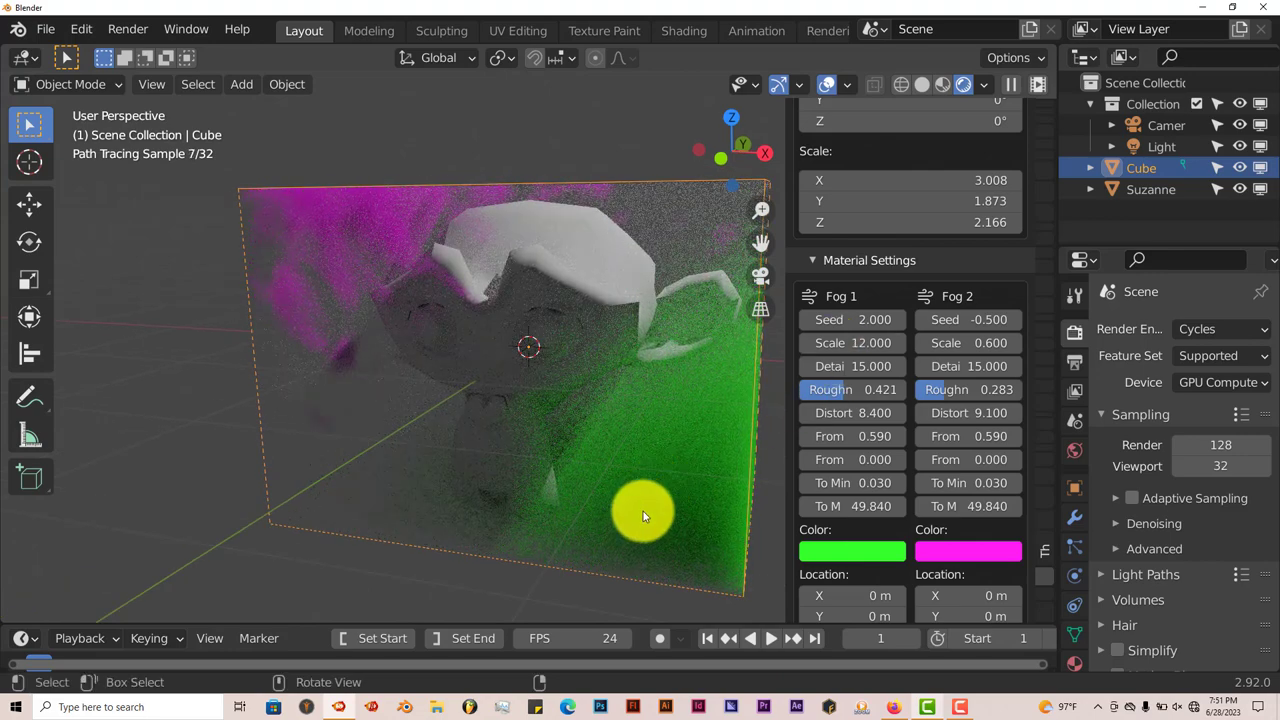
{"action": "left_click", "coordinate": [674, 520]}
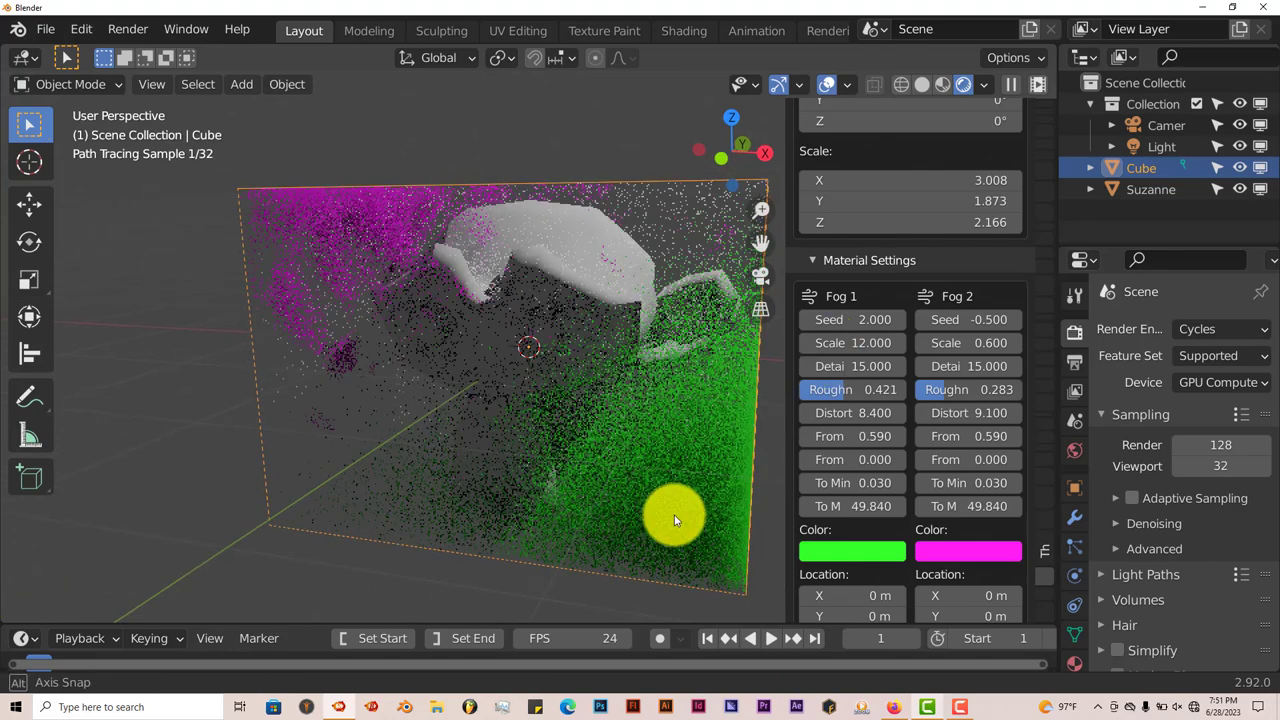
{"action": "left_click", "coordinate": [847, 342]}
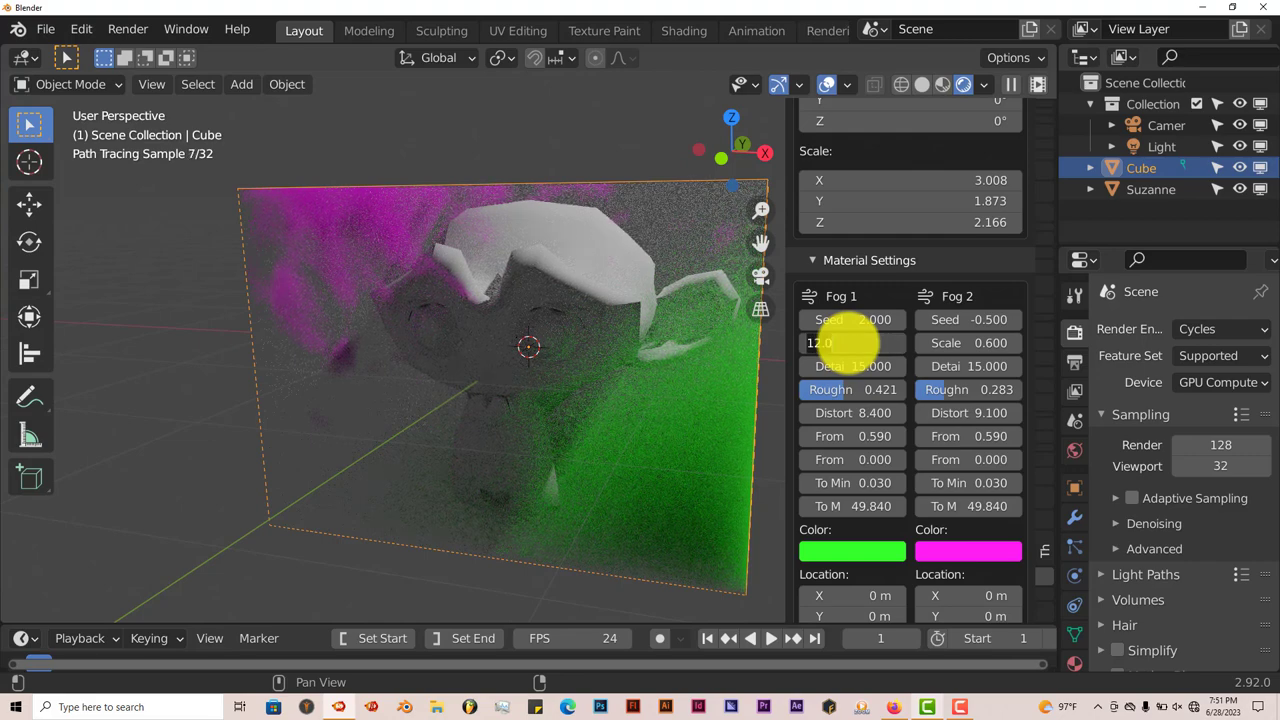
{"action": "type", "text": "1"}
{"action": "key", "text": "Return"}
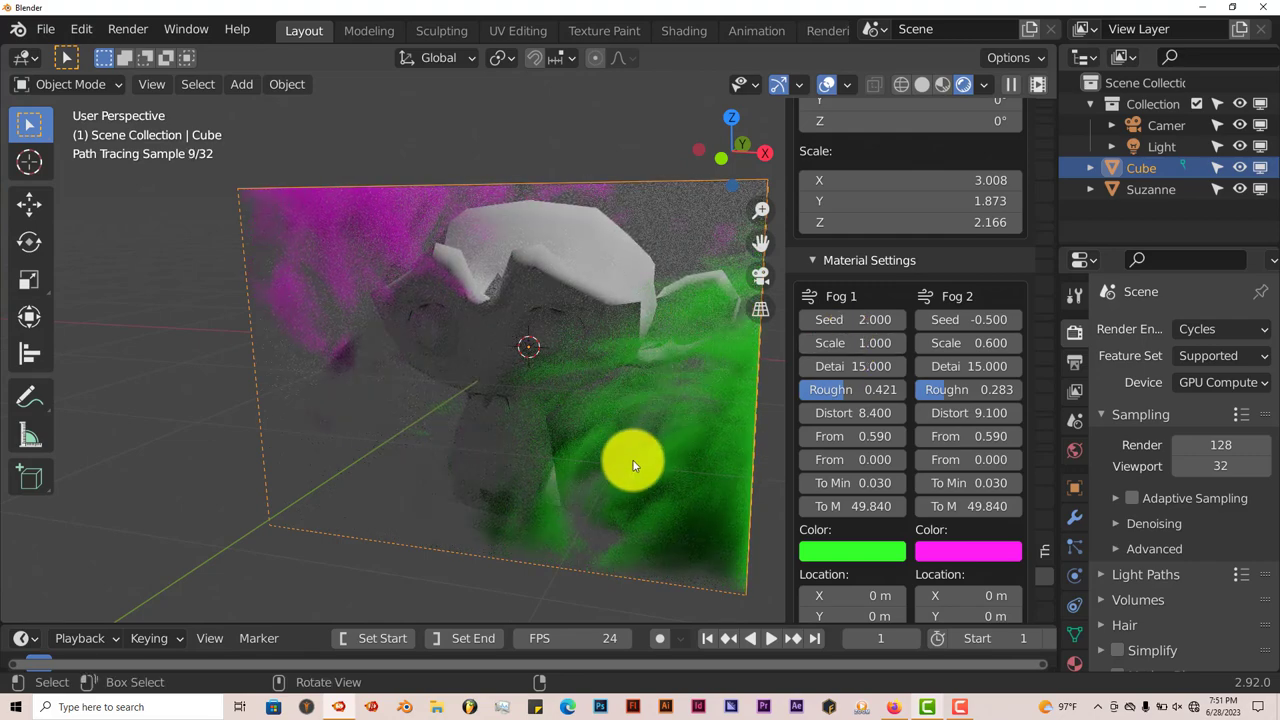
Step: Change Fog 1 Roughness from 0.421 to 1, then settle on 0.500
{"action": "left_click", "coordinate": [850, 412]}
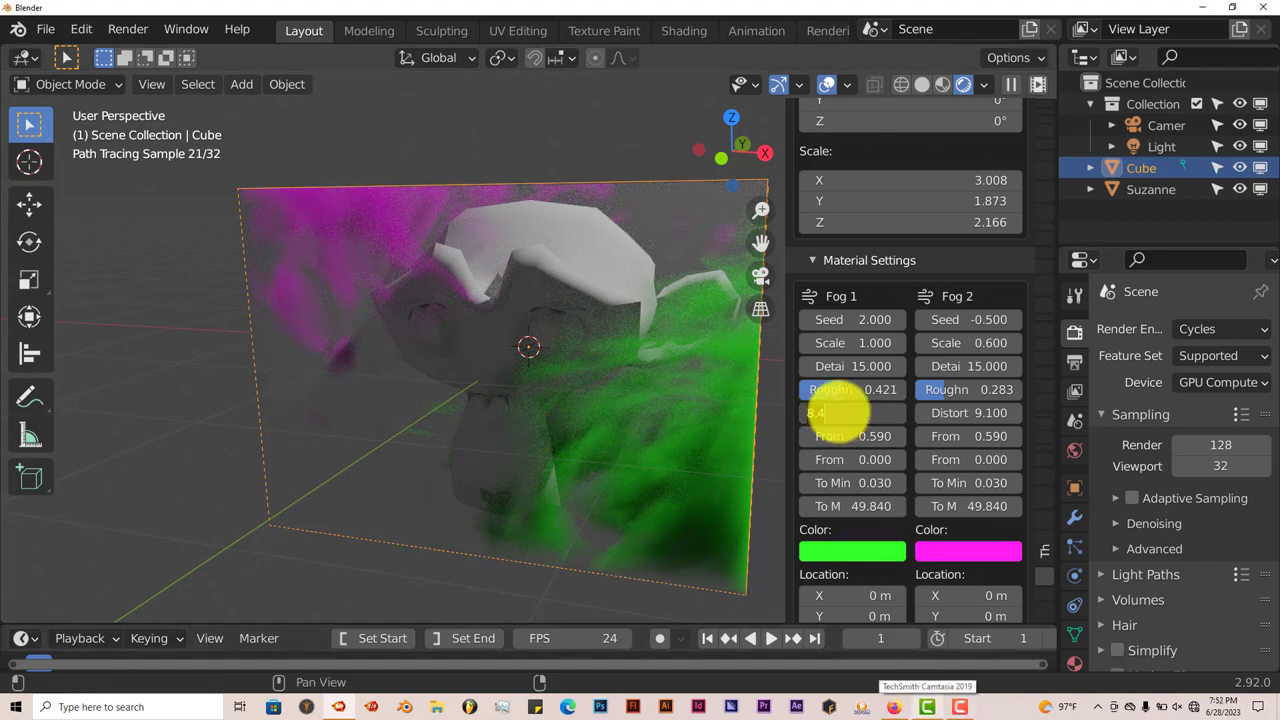
{"action": "left_click", "coordinate": [848, 390]}
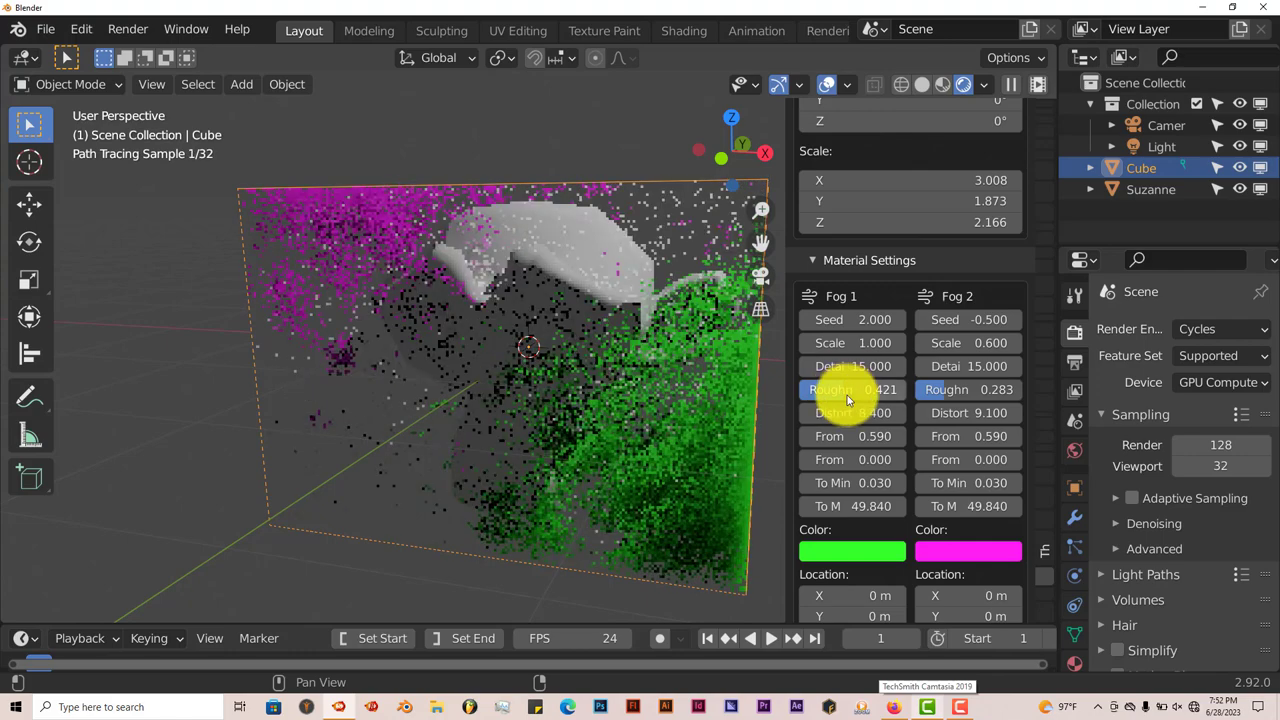
{"action": "key", "text": "Return"}
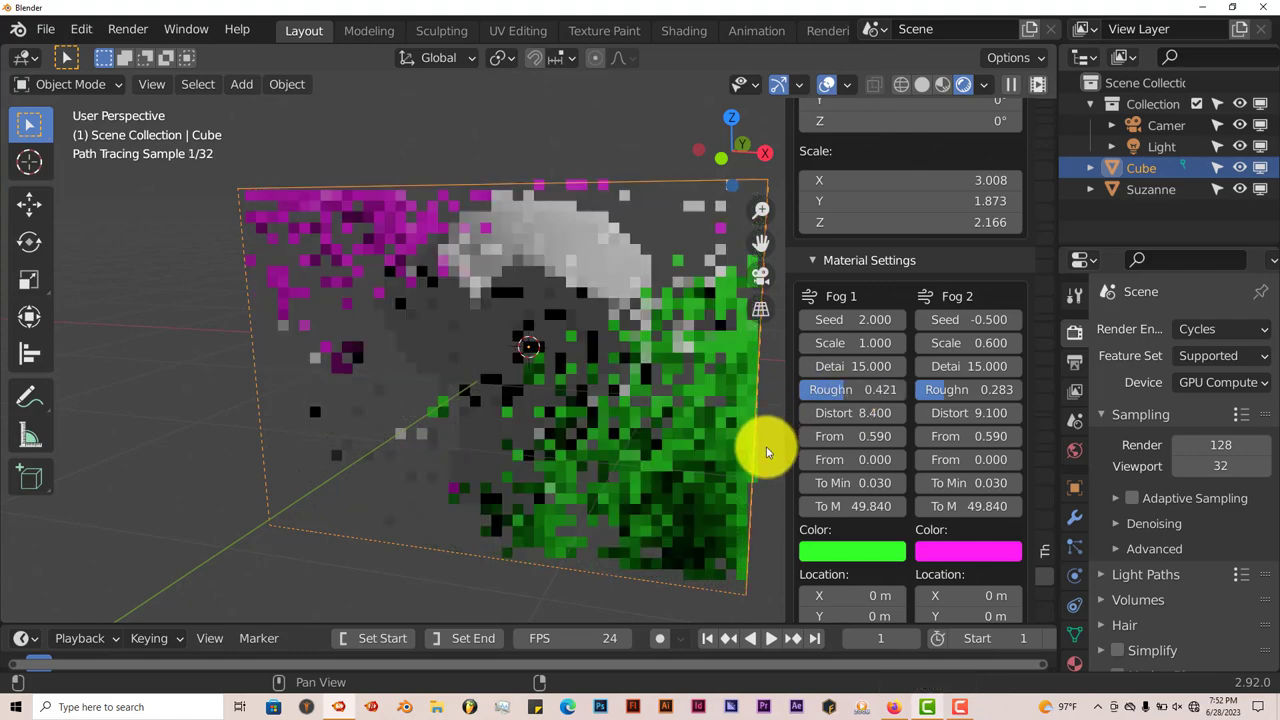
{"action": "left_click", "coordinate": [844, 397]}
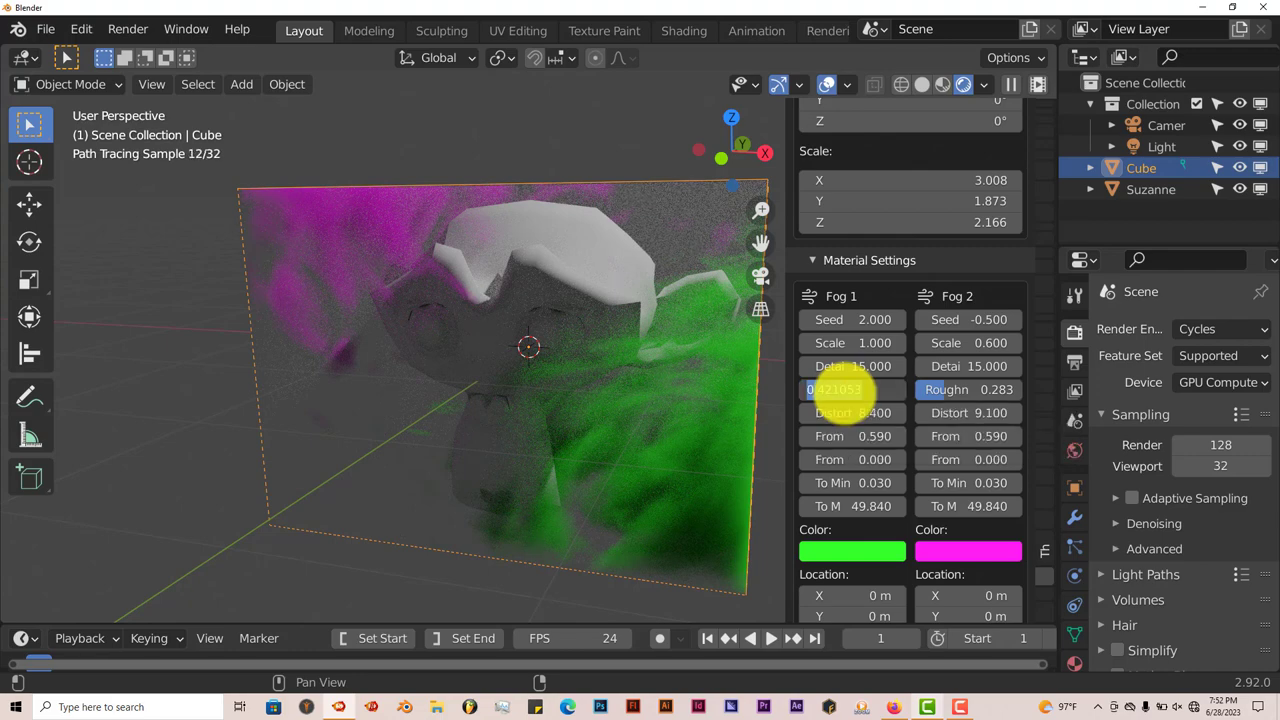
{"action": "type", "text": "1"}
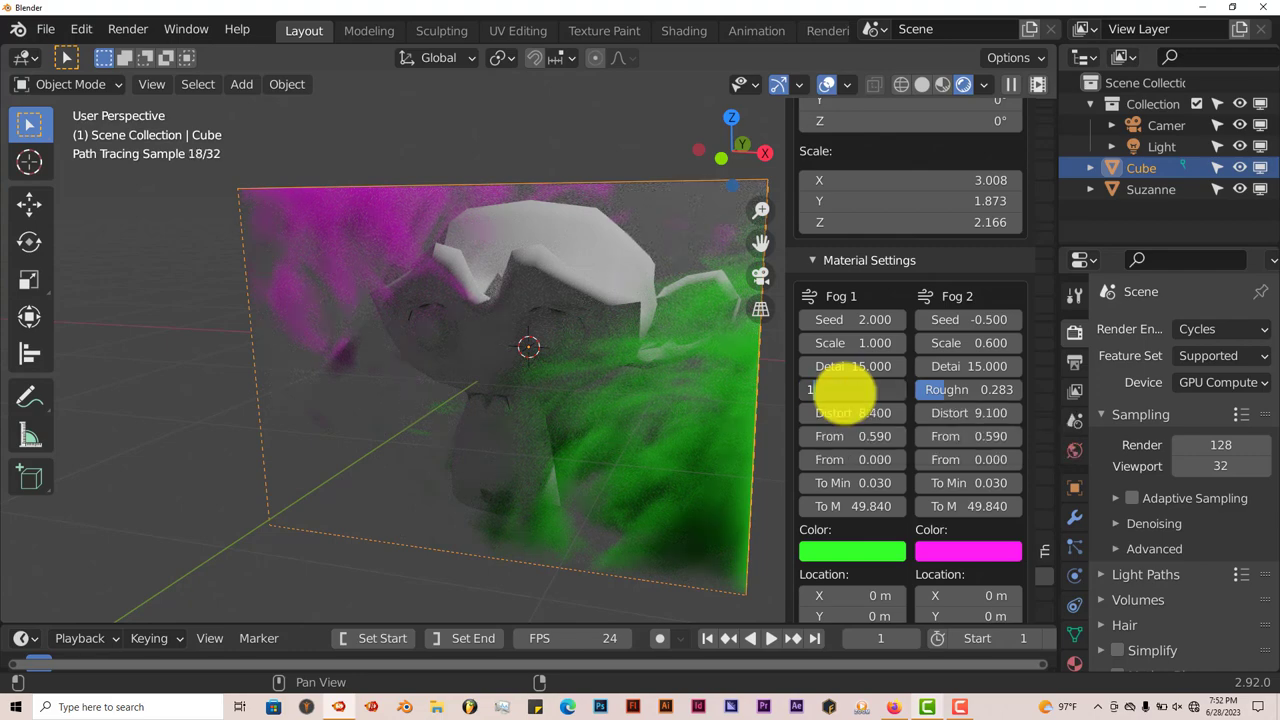
{"action": "key", "text": "Return"}
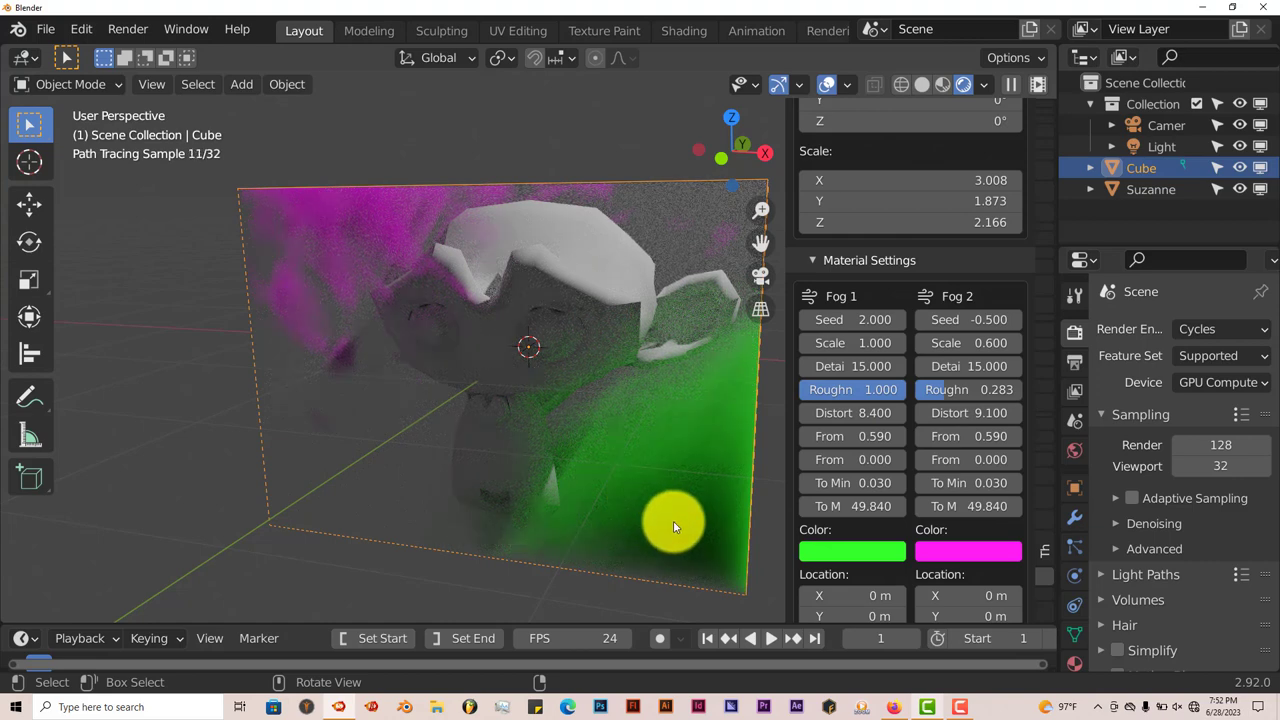
{"action": "left_click", "coordinate": [850, 390]}
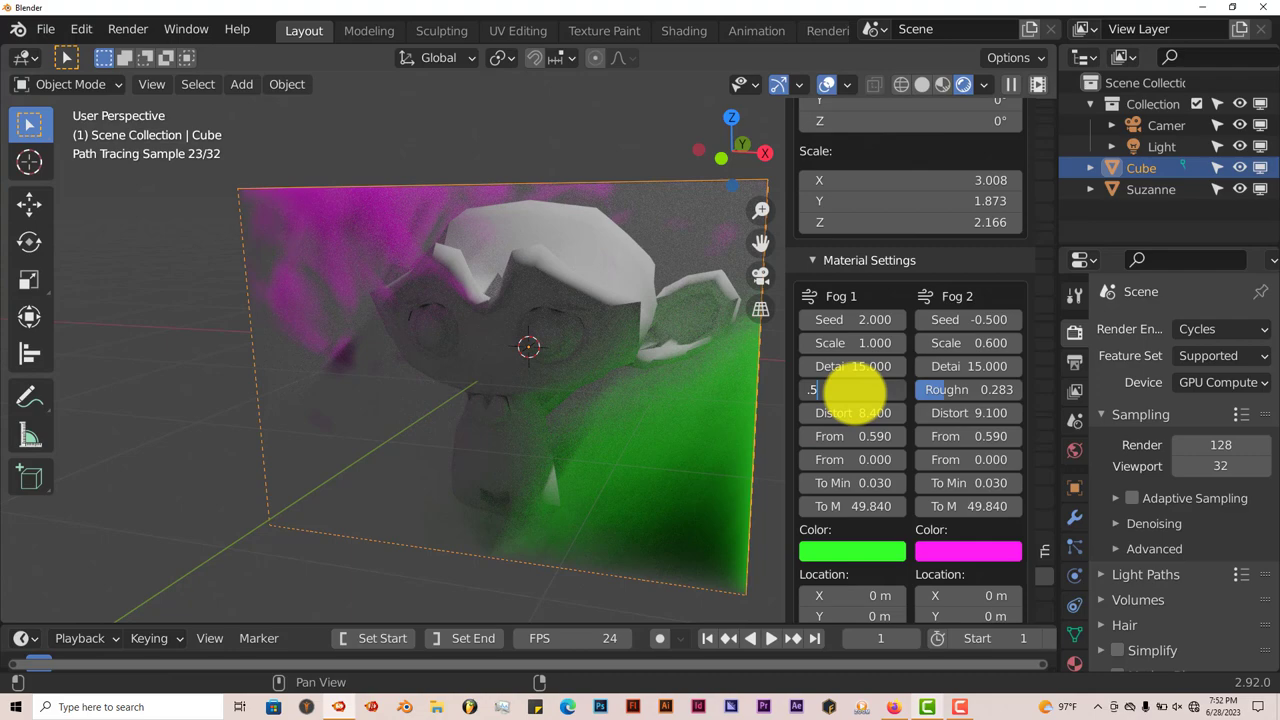
{"action": "key", "text": "Return"}
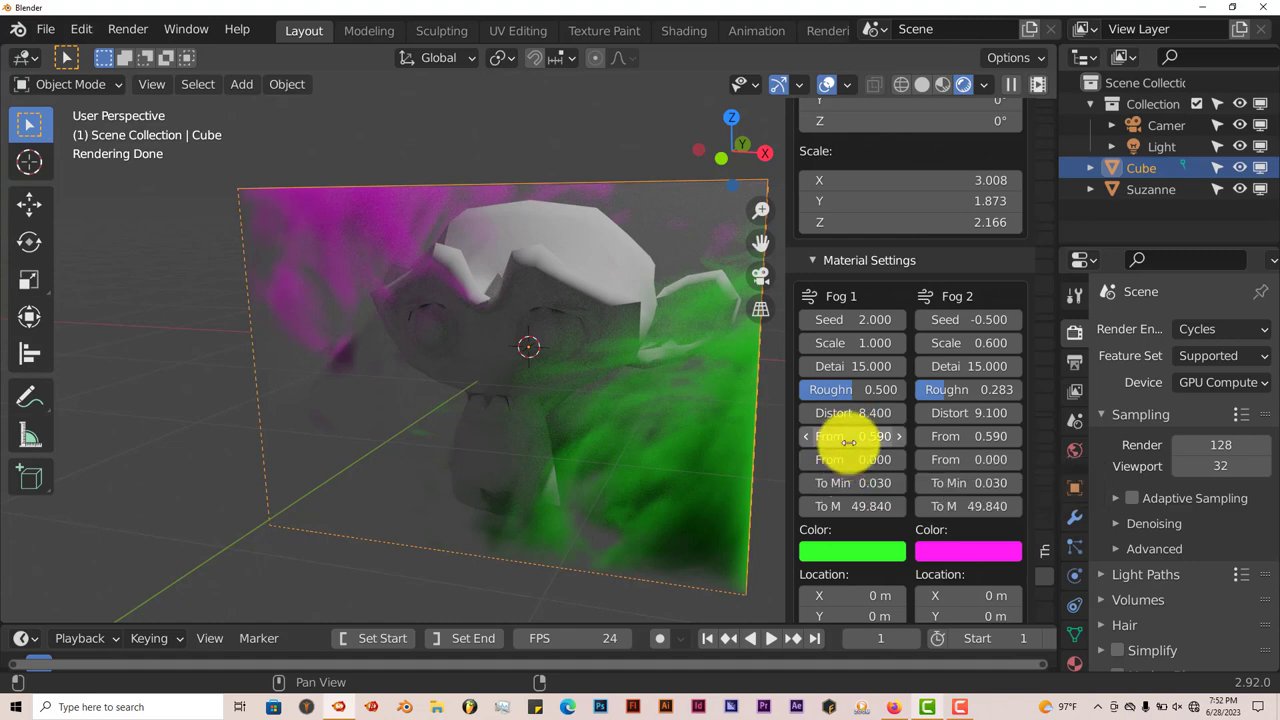
Step: Change Fog 1's From Min from 15 to 0.5, then view the green and magenta fog around Suzanne
{"action": "left_click", "coordinate": [852, 436]}
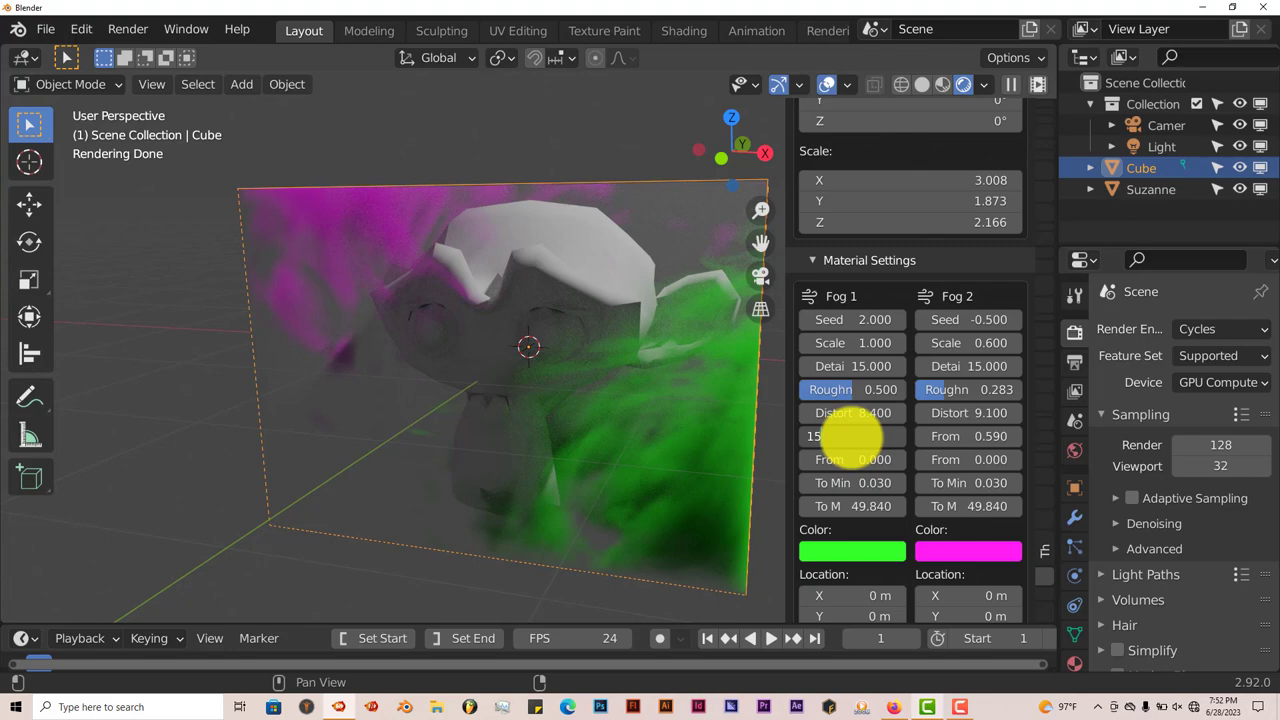
{"action": "key", "text": "Return"}
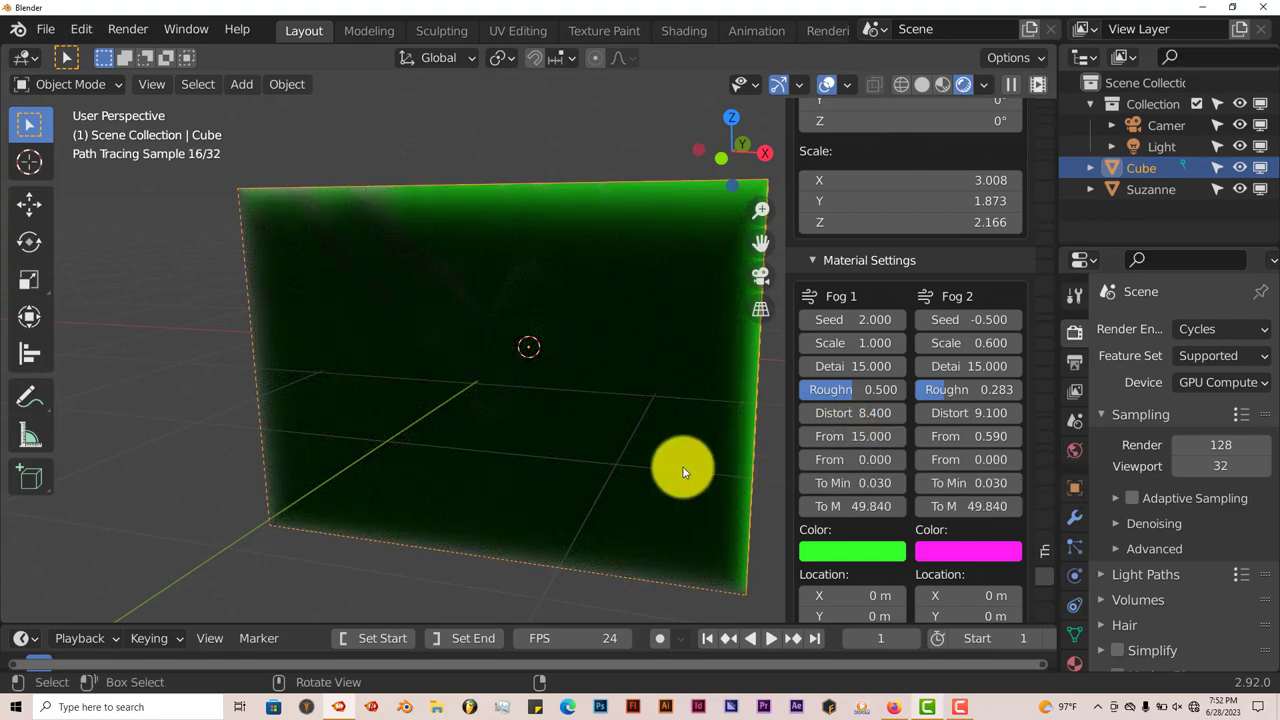
{"action": "middle_click_drag", "start_coordinate": [683, 467], "coordinate": [662, 515]}
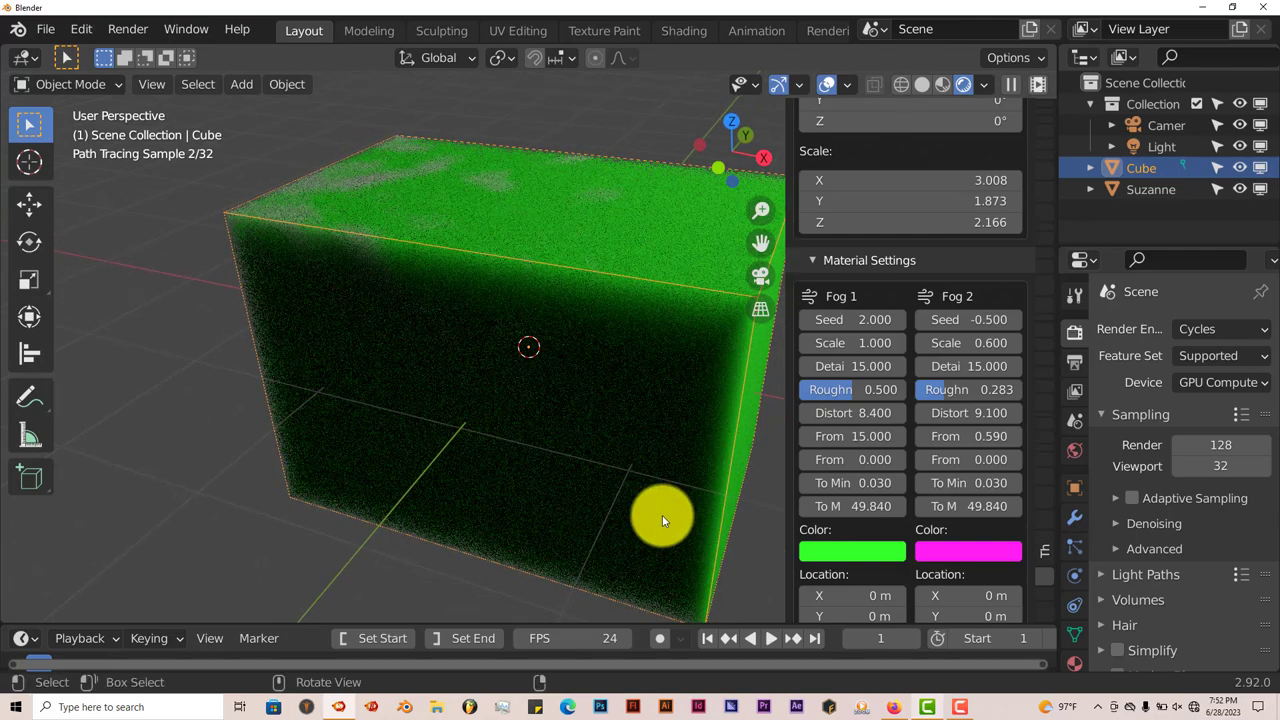
{"action": "left_click", "coordinate": [849, 438]}
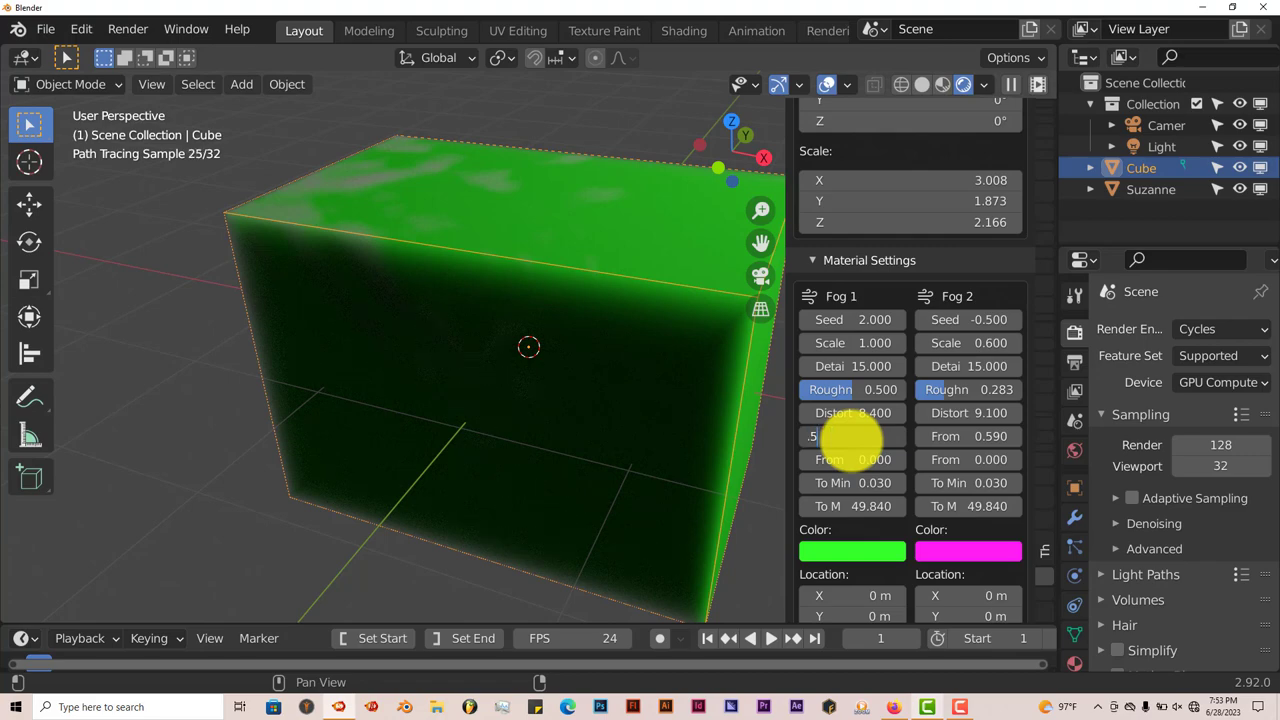
{"action": "type", "text": ".5"}
{"action": "key", "text": "Return"}
{"action": "middle_click_drag", "start_coordinate": [614, 551], "coordinate": [641, 529]}
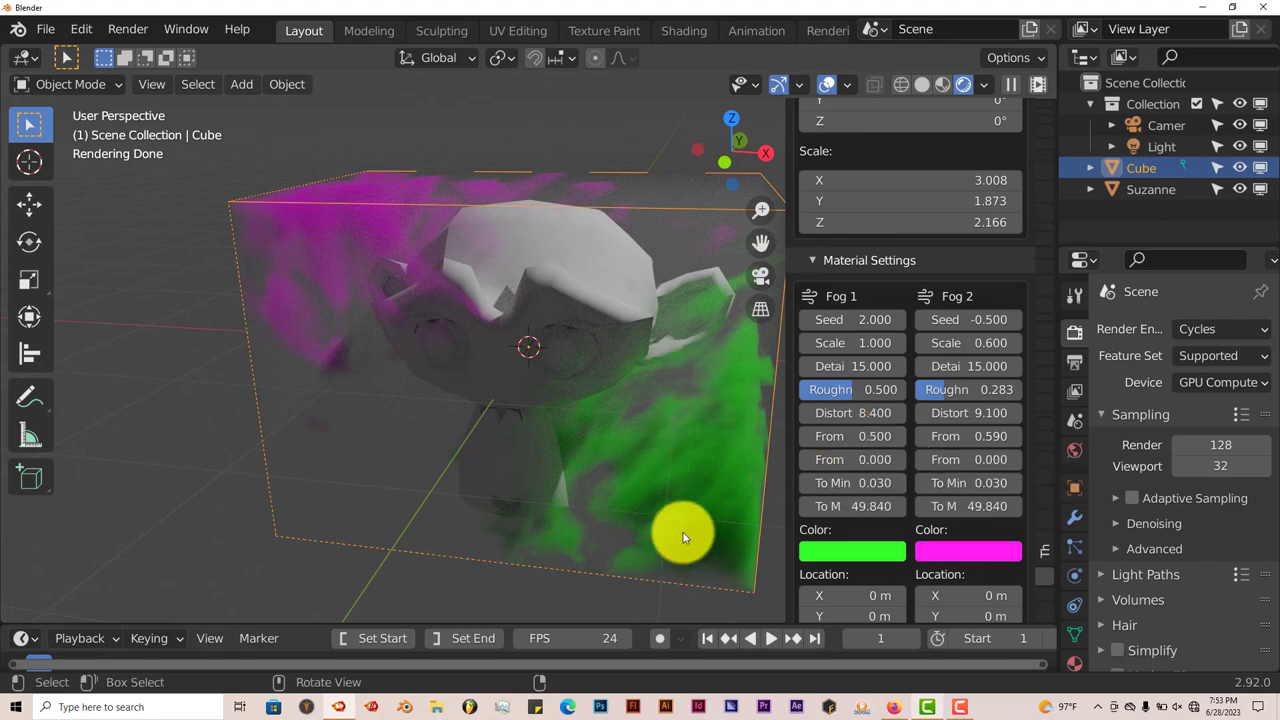
{"action": "mouse_move", "coordinate": [673, 483]}
{"action": "middle_mouse_down"}
{"action": "mouse_move", "coordinate": [646, 480]}
{"action": "mouse_move", "coordinate": [685, 463]}
{"action": "middle_mouse_up"}
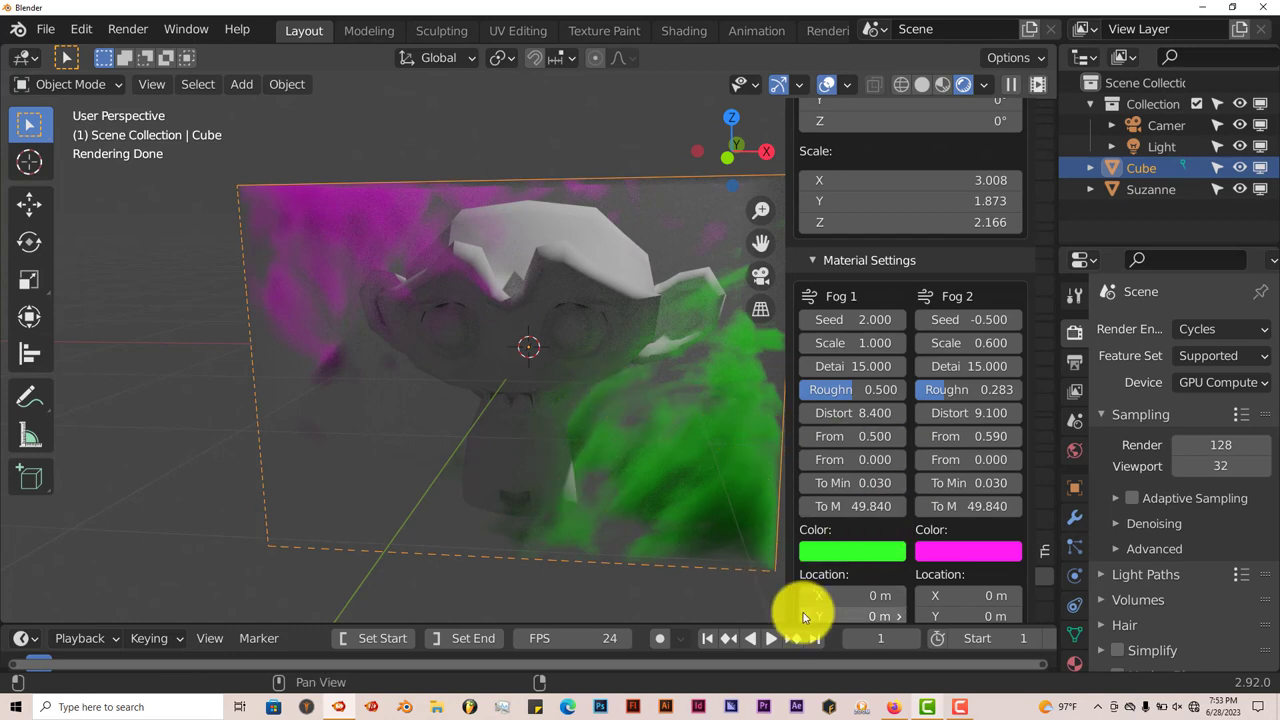
Step: Set Fog 1's second From value to 0.2 after trying 12, leaving Seed at 2.000
{"action": "left_click", "coordinate": [846, 462]}
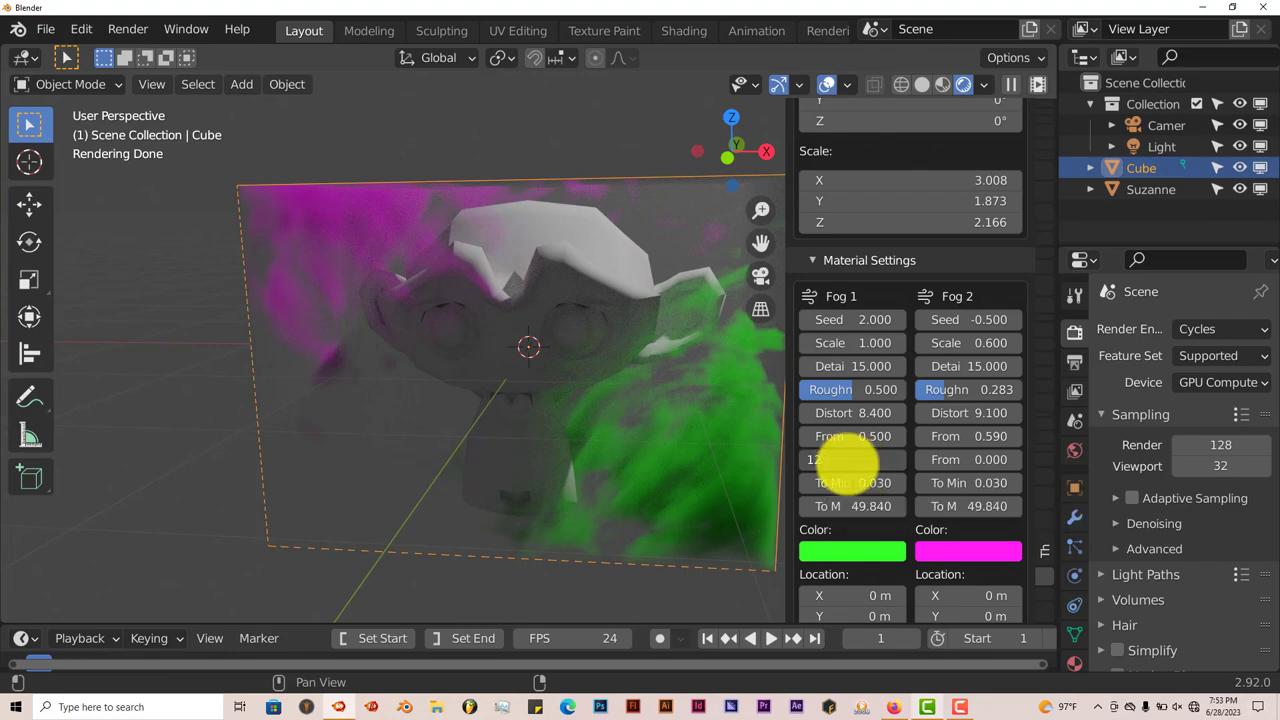
{"action": "key", "text": "Return"}
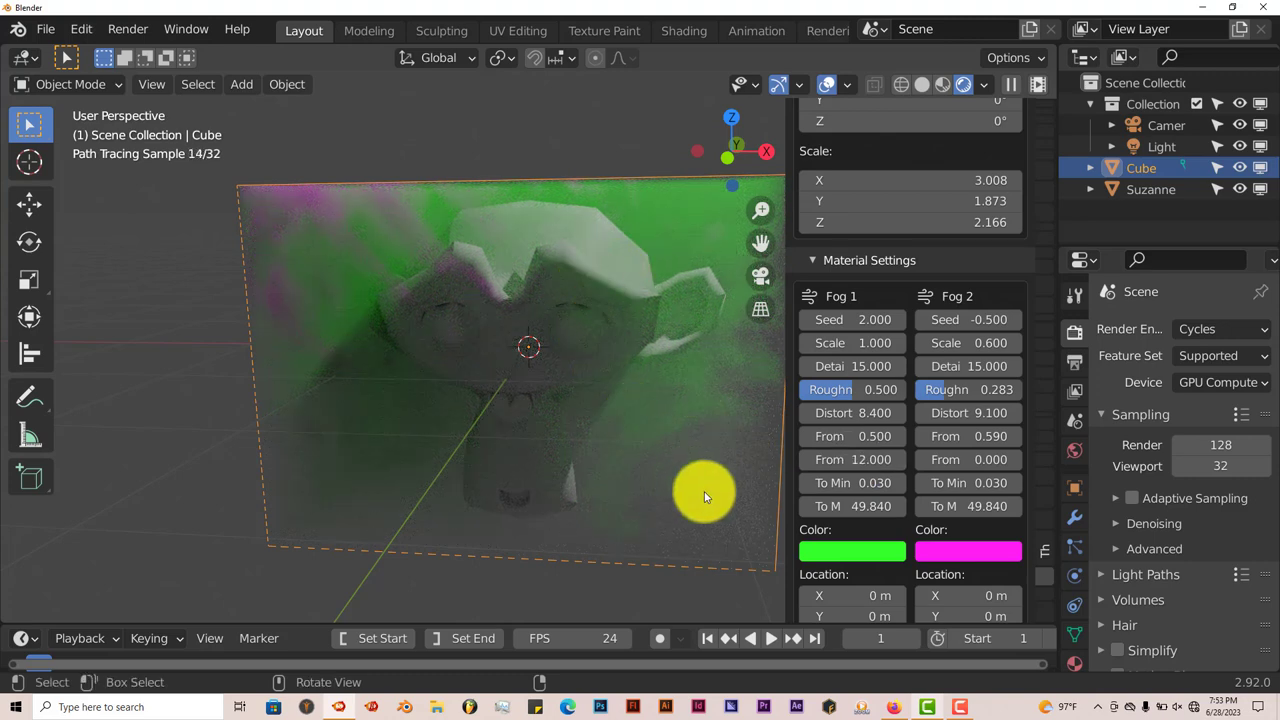
{"action": "middle_click_drag", "start_coordinate": [690, 387], "coordinate": [680, 421]}
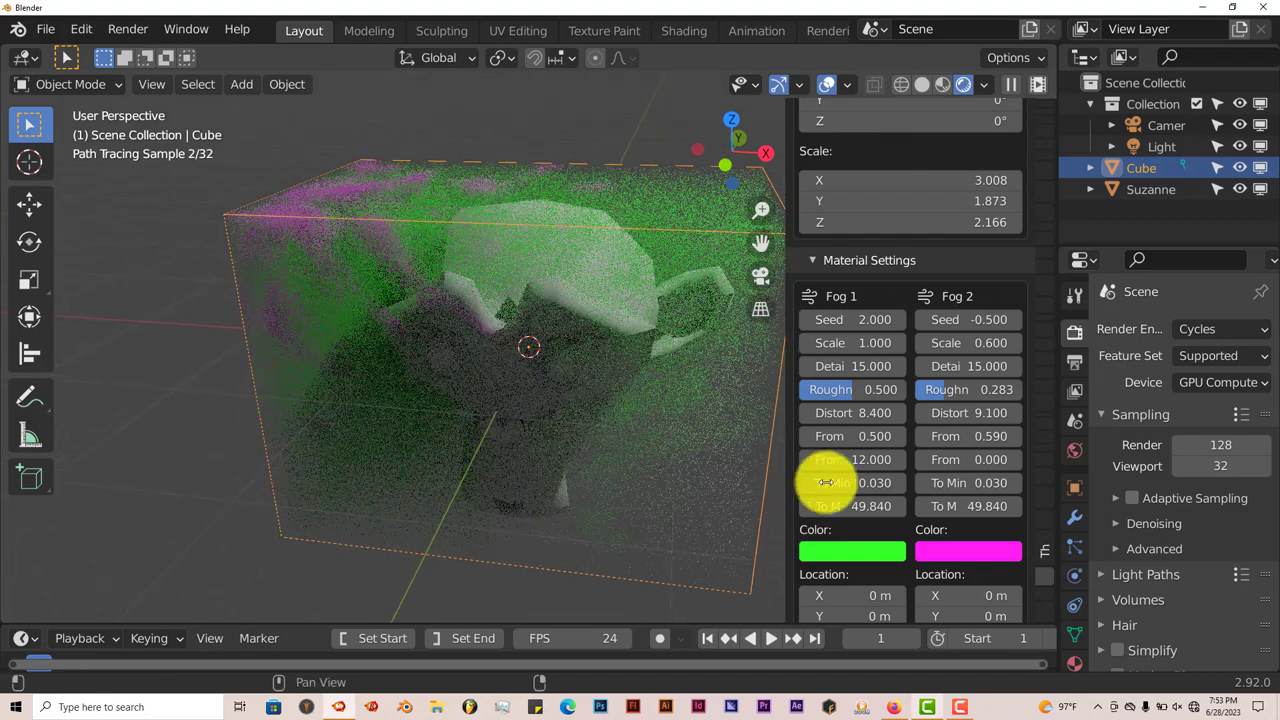
{"action": "left_click", "coordinate": [845, 459]}
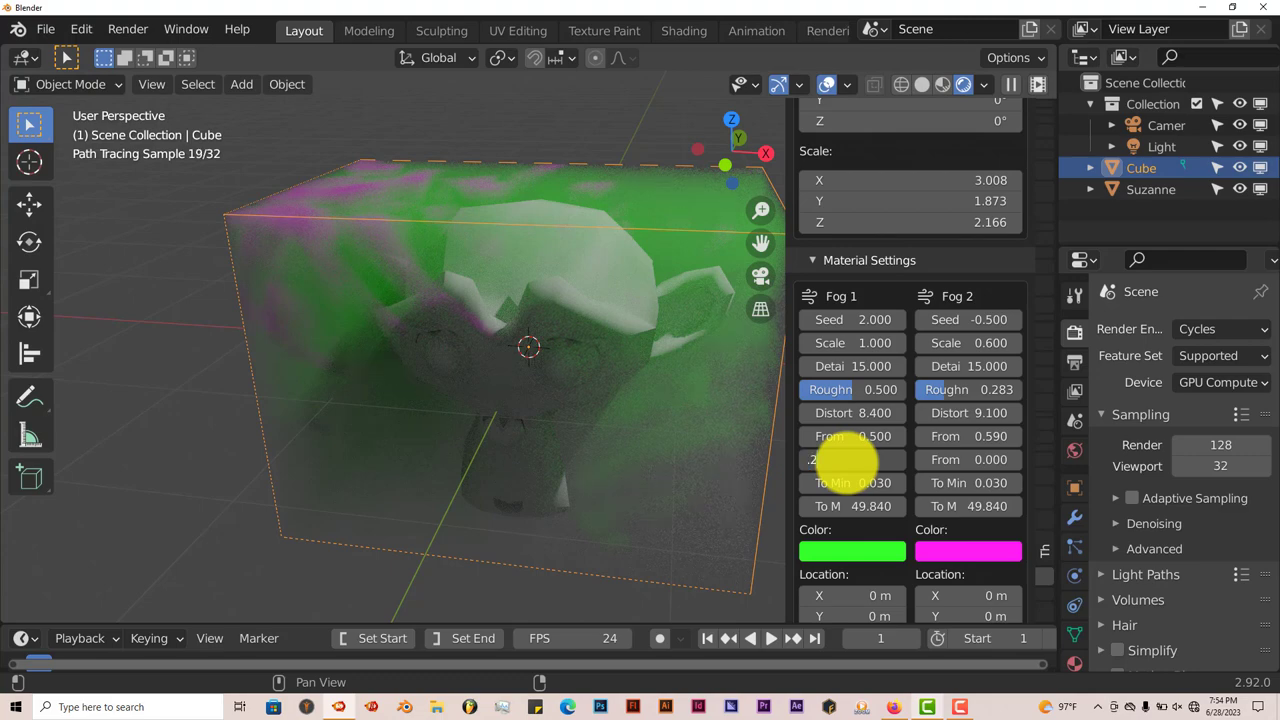
{"action": "type", "text": ".2"}
{"action": "key", "text": "Return"}
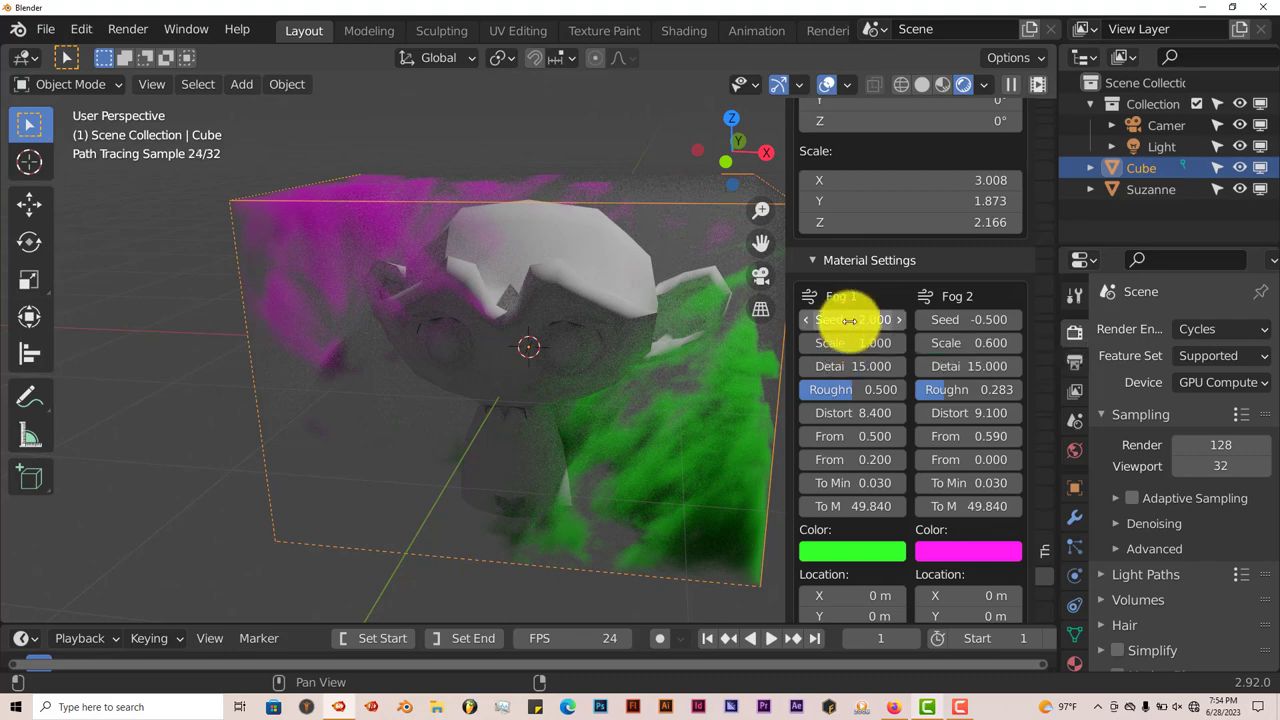
{"action": "left_click_drag", "start_coordinate": [849, 320], "coordinate": [880, 320]}
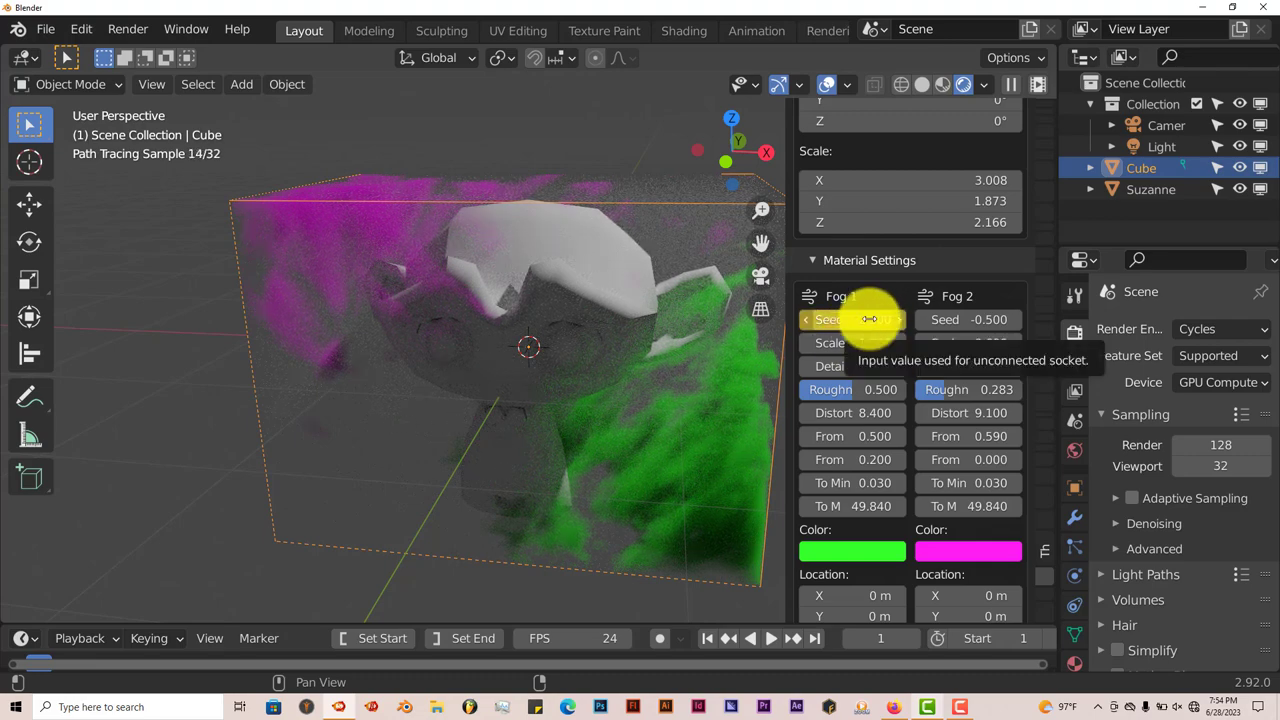
{"action": "left_click_drag", "start_coordinate": [869, 319], "coordinate": [872, 320]}
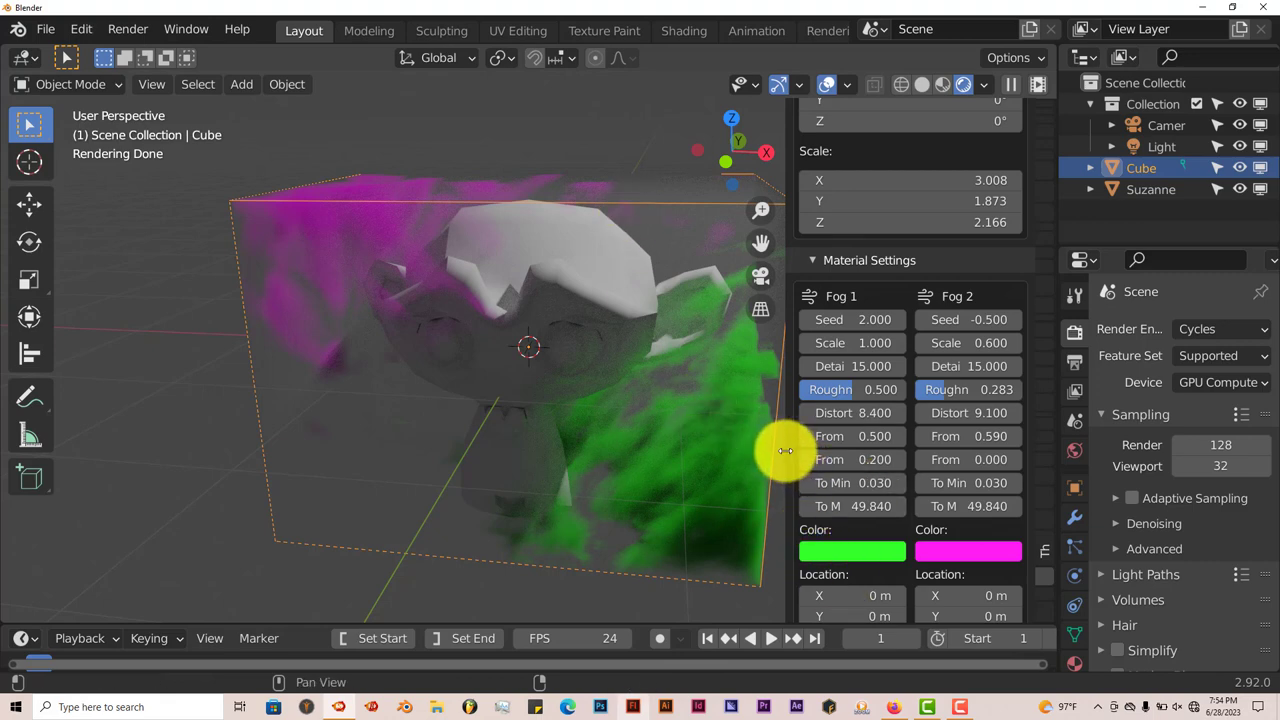
Step: Widen the sidebar and keep Fog 1's To Min at 0.03 after trying 12
{"action": "left_click_drag", "start_coordinate": [784, 450], "coordinate": [705, 444]}
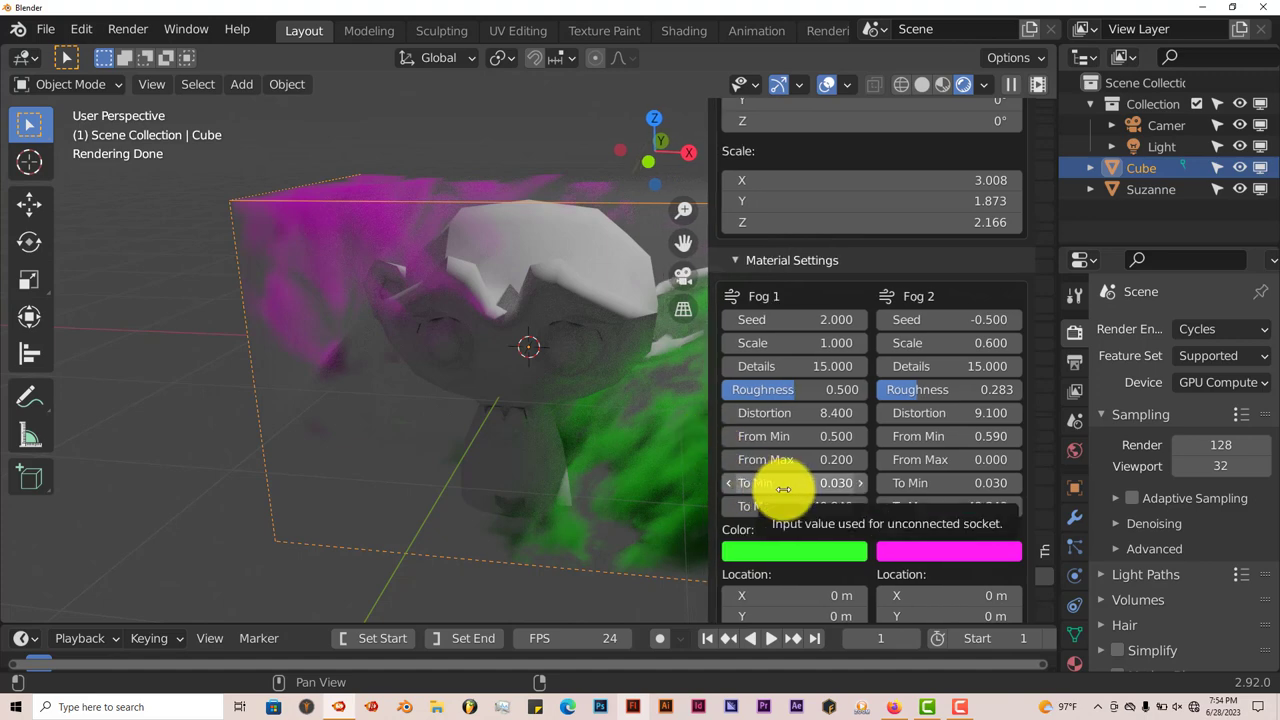
{"action": "left_click", "coordinate": [783, 489]}
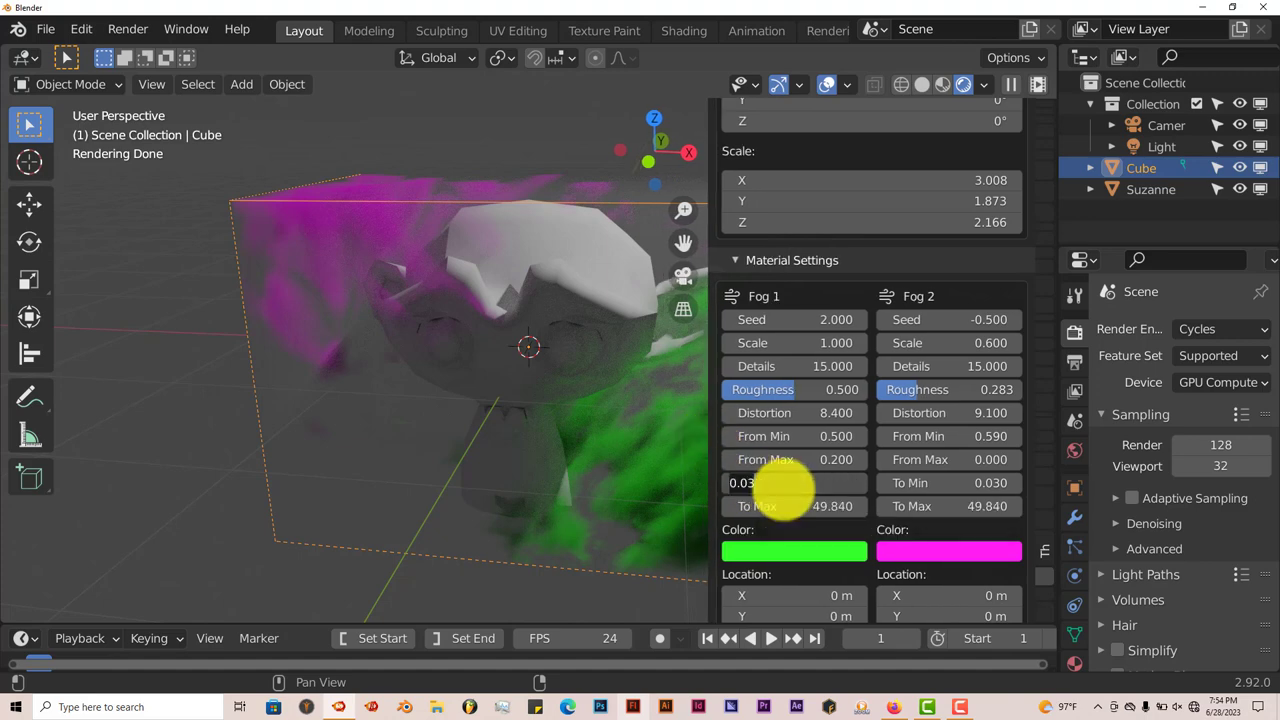
{"action": "type", "text": "12"}
{"action": "key", "text": "Return"}
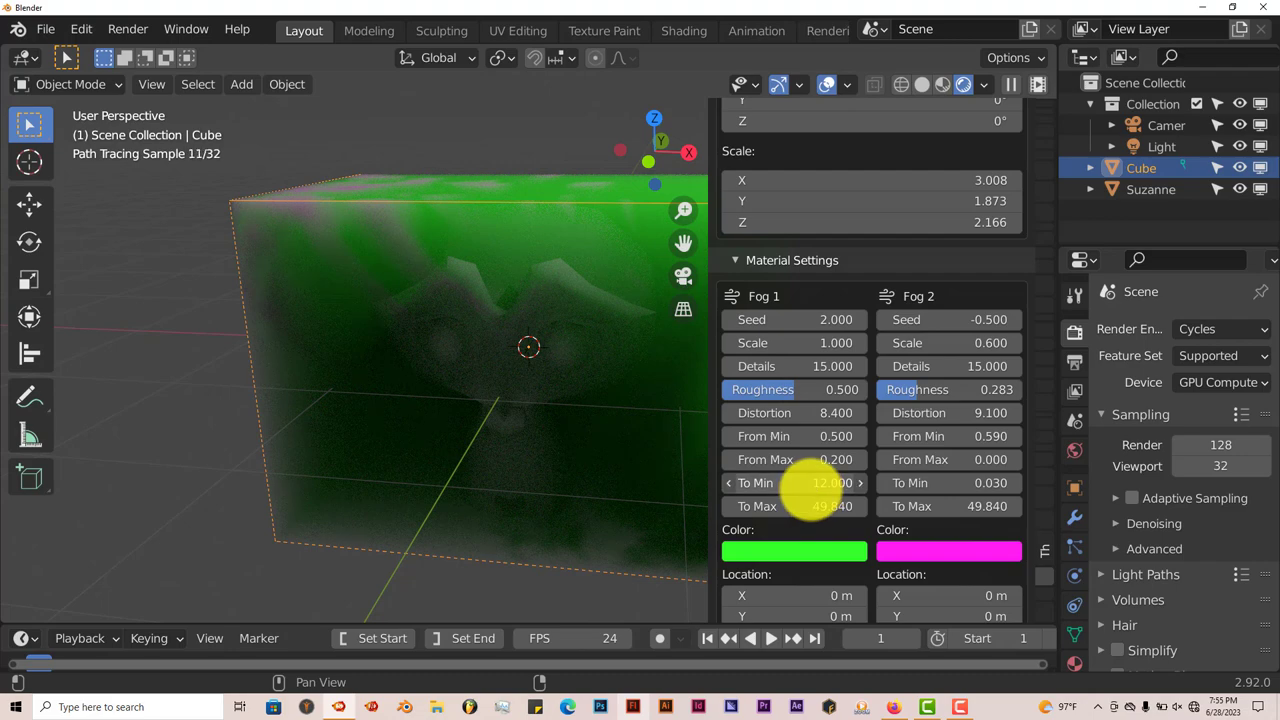
{"action": "left_click", "coordinate": [810, 493]}
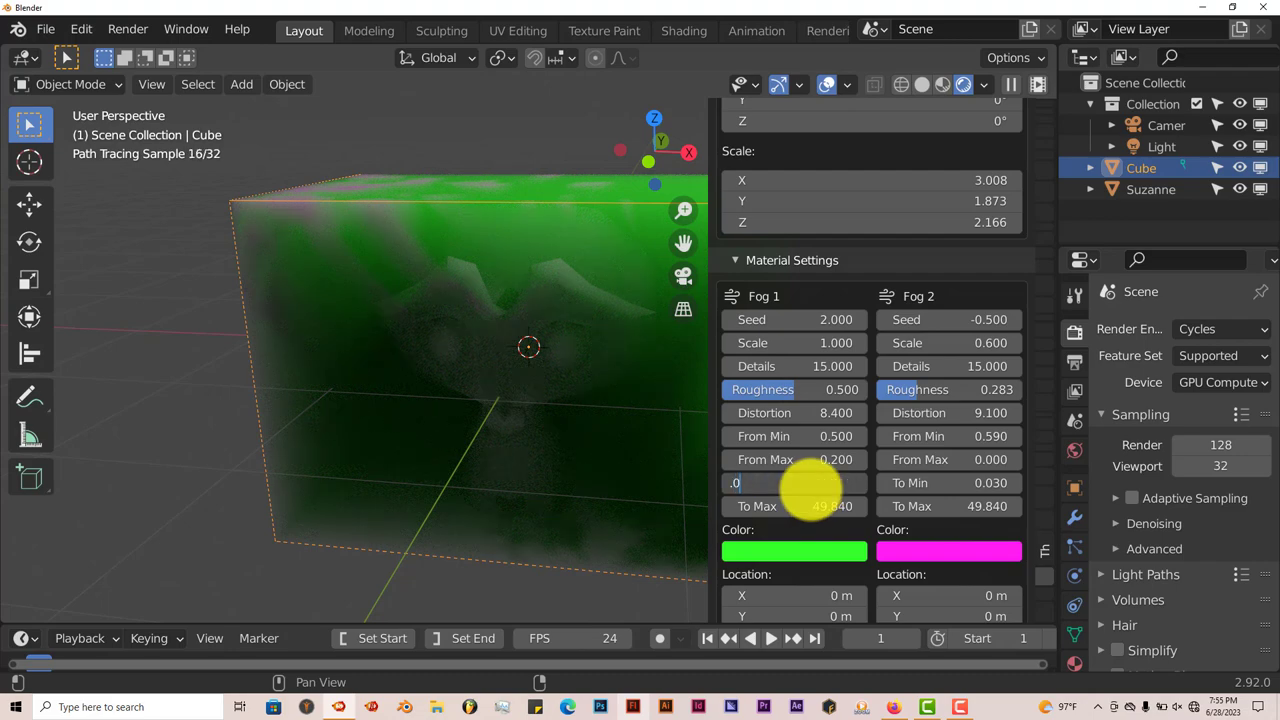
{"action": "type", "text": ".03"}
{"action": "key", "text": "Return"}
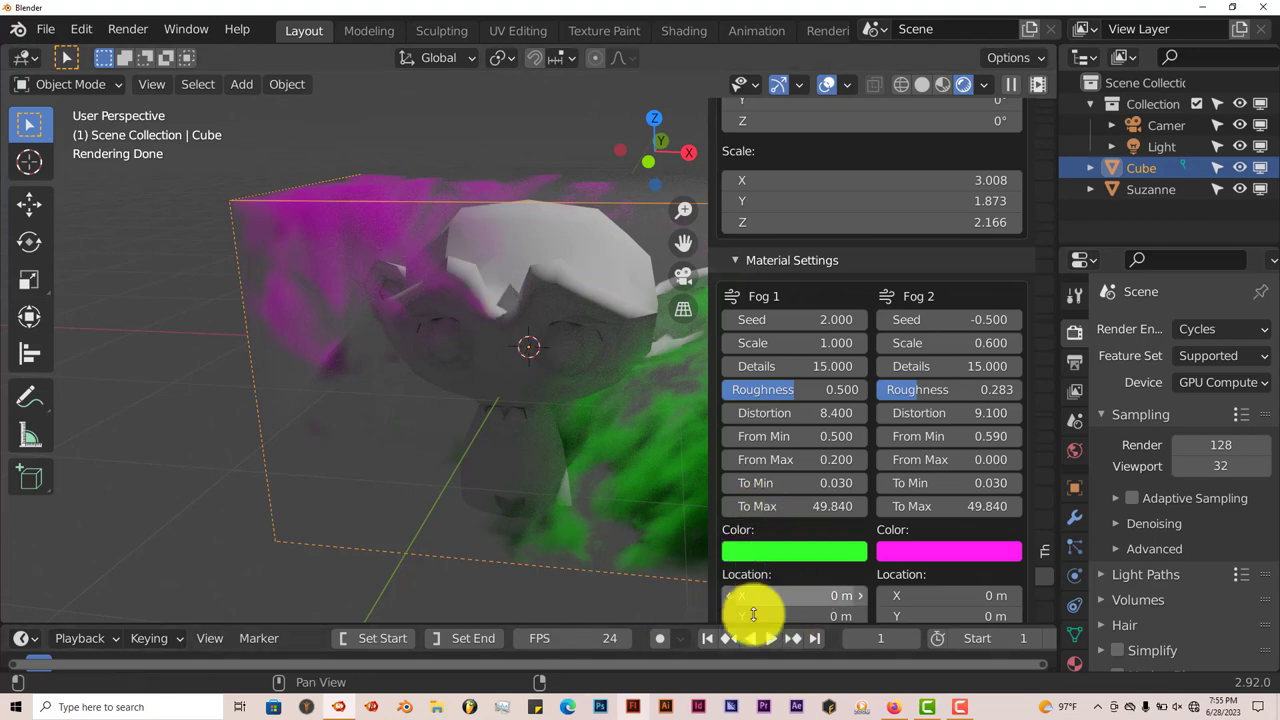
Step: Set Fog 1's To Max to 2 and pan the view so the fog box shifts left
{"action": "left_click", "coordinate": [802, 501]}
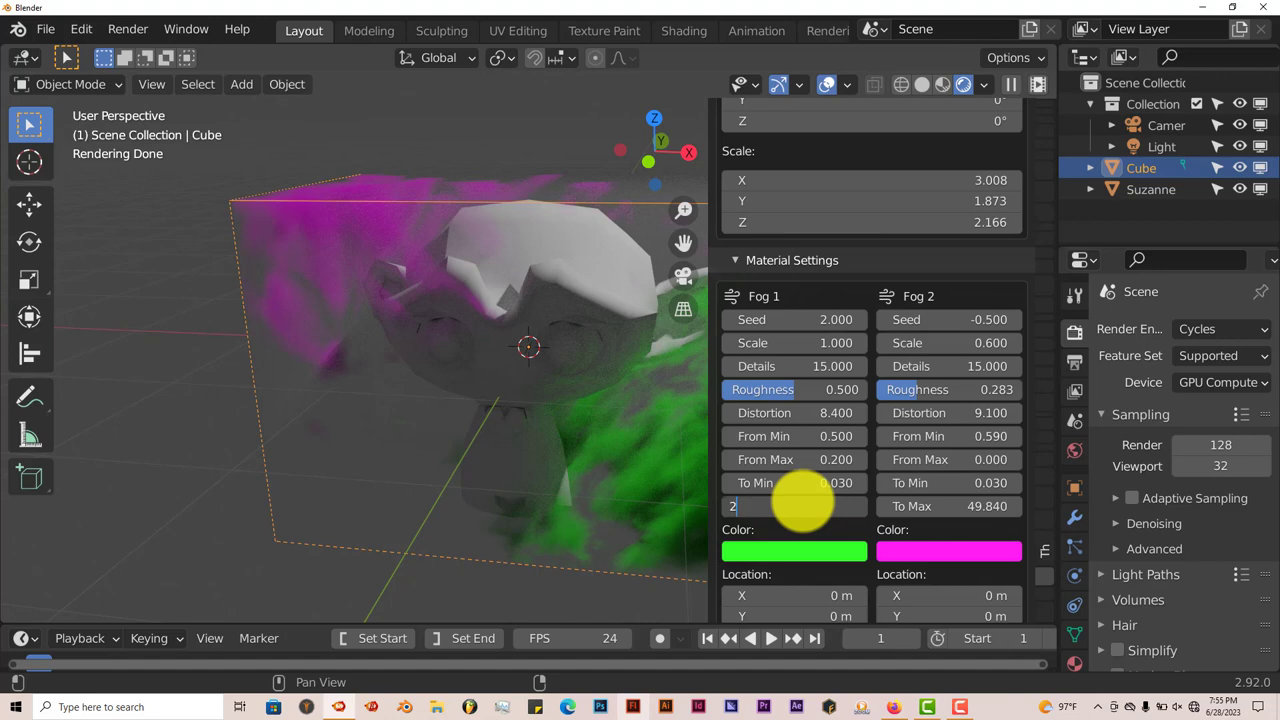
{"action": "key", "text": "Return"}
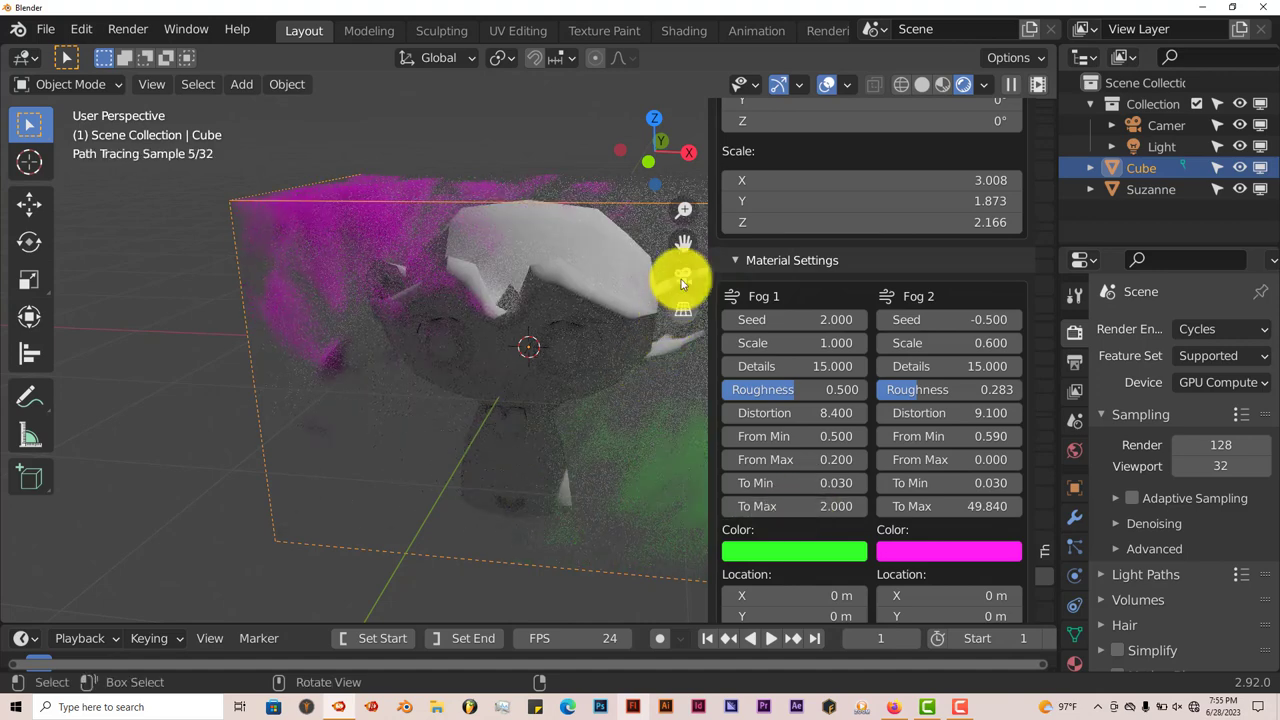
{"action": "left_click_drag", "start_coordinate": [683, 243], "coordinate": [571, 243]}
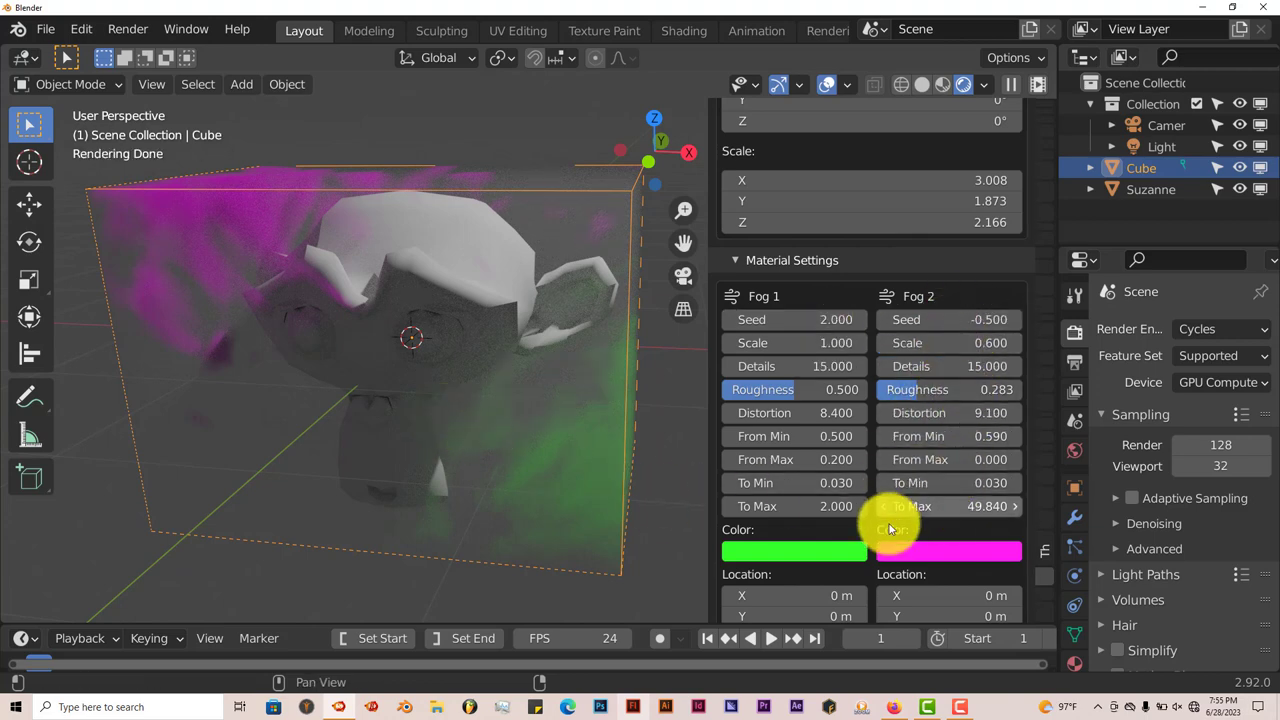
Step: Pick Fog 24 from the Alt Tab Easy Fog preset gallery
{"action": "scroll", "coordinate": [875, 535], "scroll_direction": "down", "scroll_amount": 4}
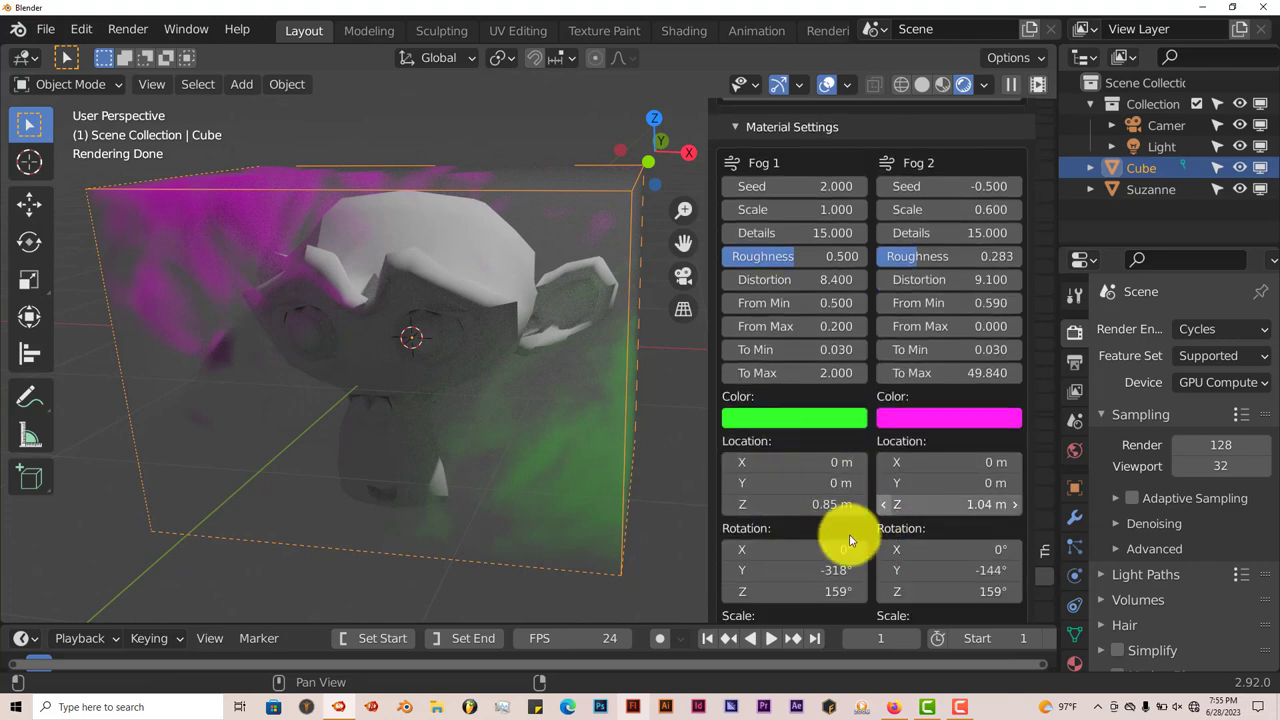
{"action": "scroll", "coordinate": [809, 515], "scroll_direction": "down", "scroll_amount": 3}
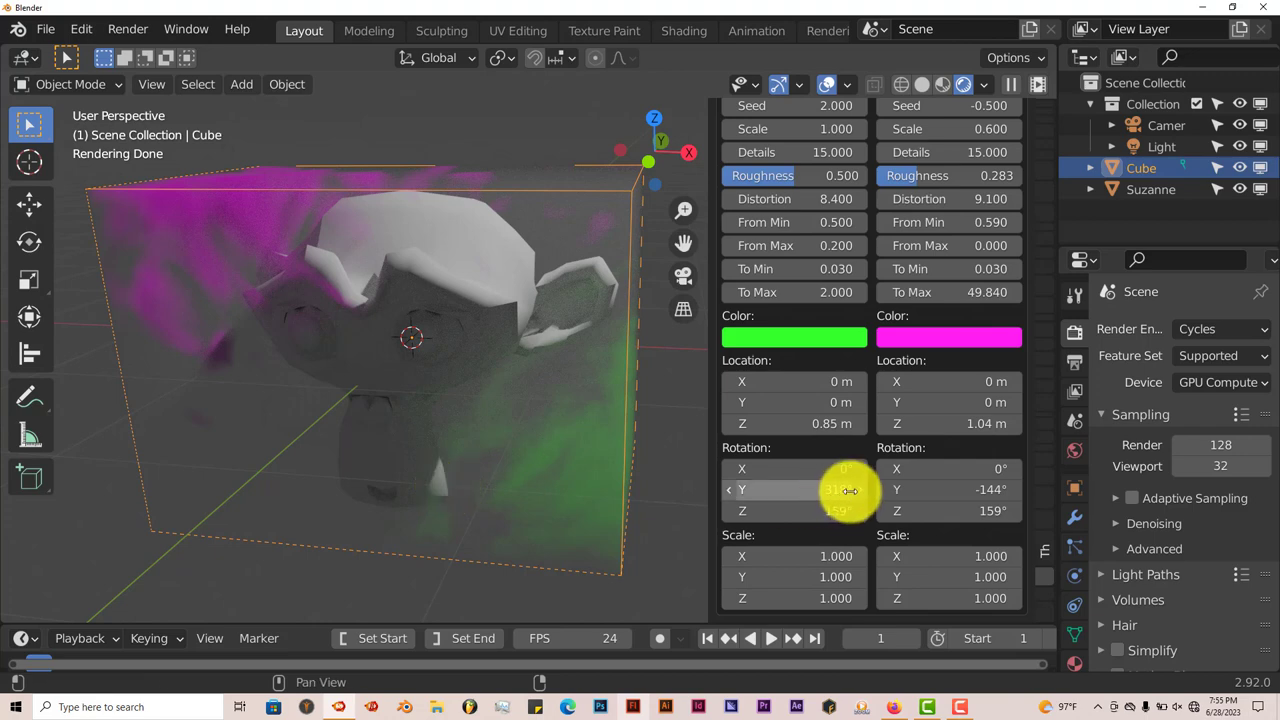
{"action": "scroll", "coordinate": [850, 491], "scroll_direction": "up", "scroll_amount": 12}
{"action": "scroll", "coordinate": [850, 491], "scroll_direction": "up", "scroll_amount": 7}
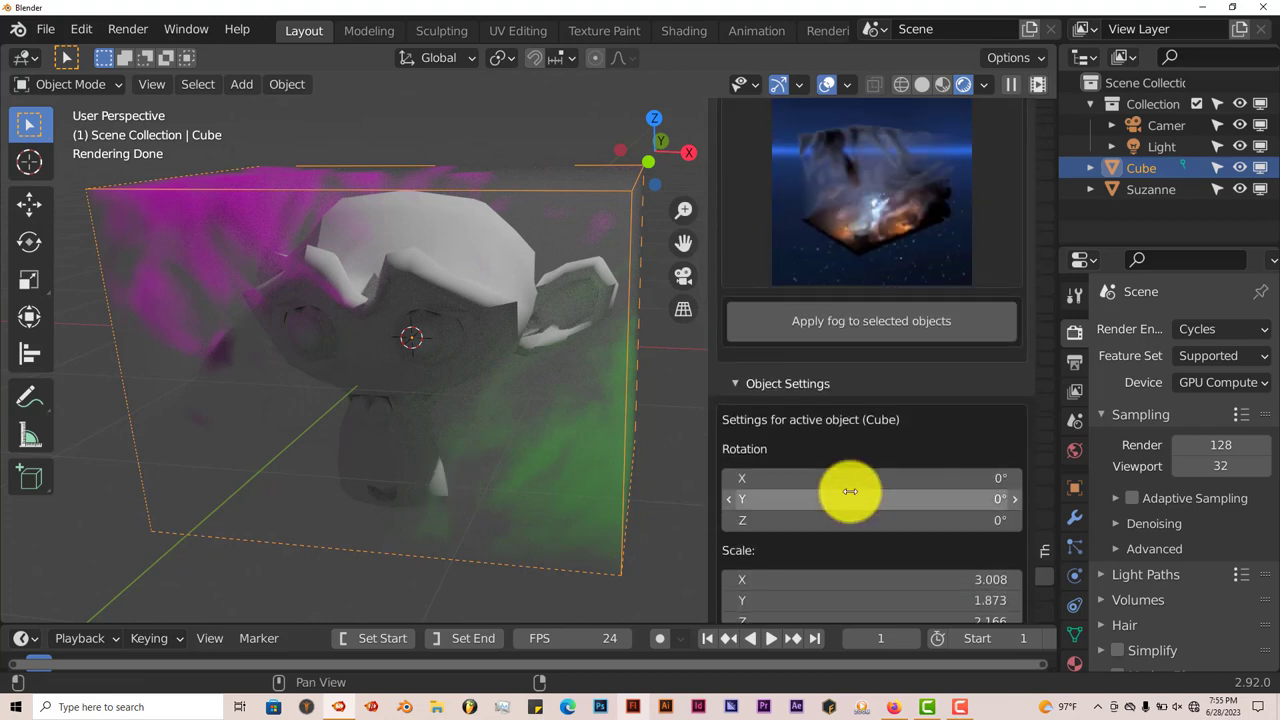
{"action": "scroll", "coordinate": [845, 516], "scroll_direction": "up", "scroll_amount": 2}
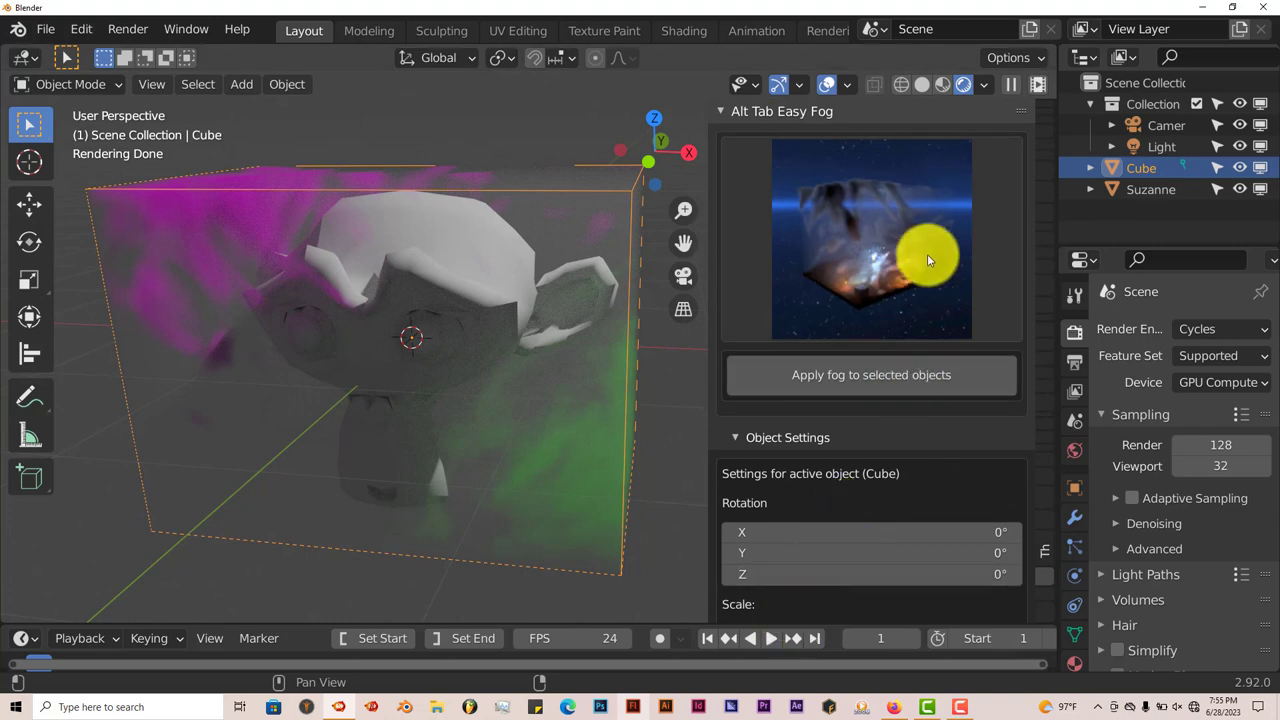
{"action": "left_click", "coordinate": [896, 237]}
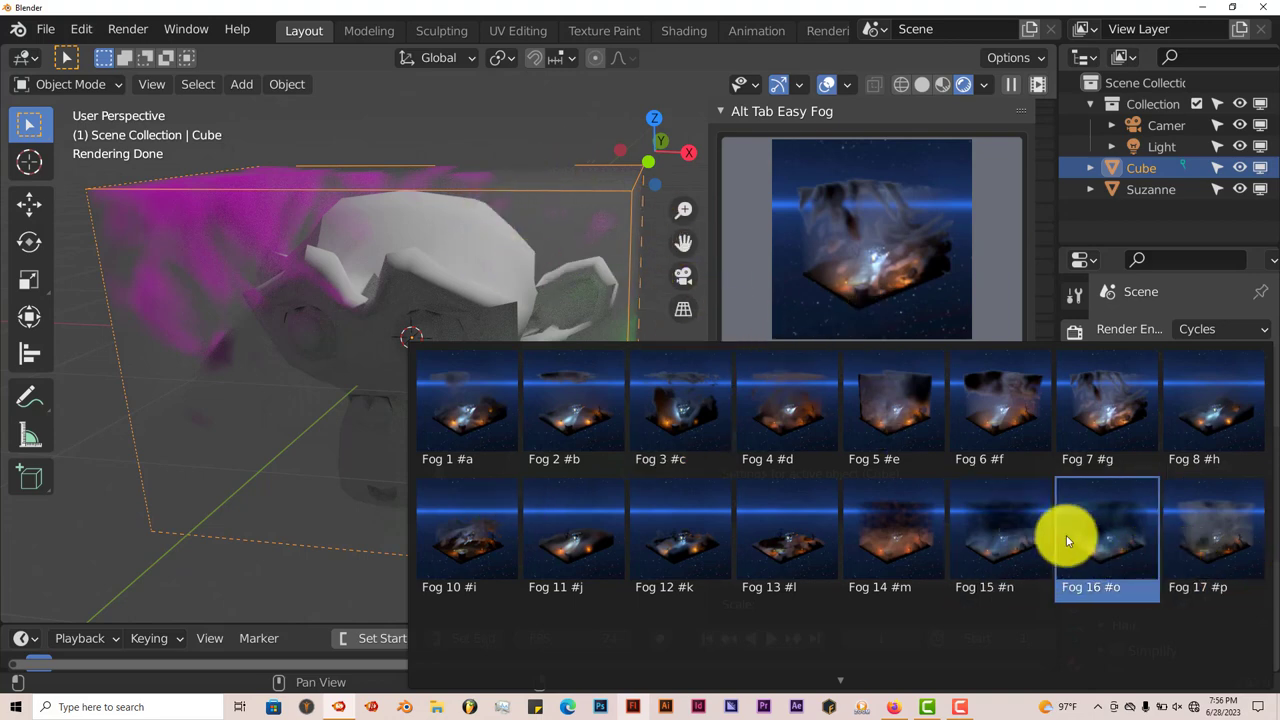
{"action": "scroll", "coordinate": [1066, 535], "scroll_direction": "up", "scroll_amount": 3}
{"action": "scroll", "coordinate": [1066, 535], "scroll_direction": "down", "scroll_amount": 7}
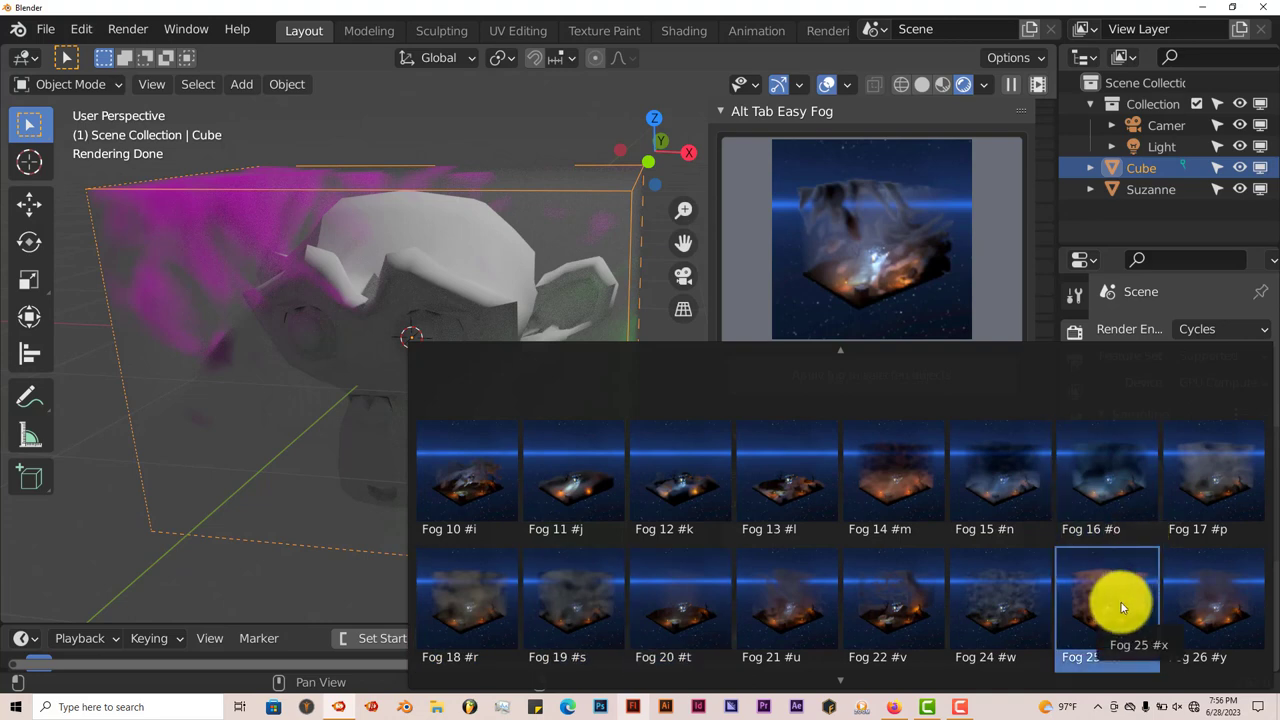
{"action": "scroll", "coordinate": [1122, 607], "scroll_direction": "down", "scroll_amount": 3}
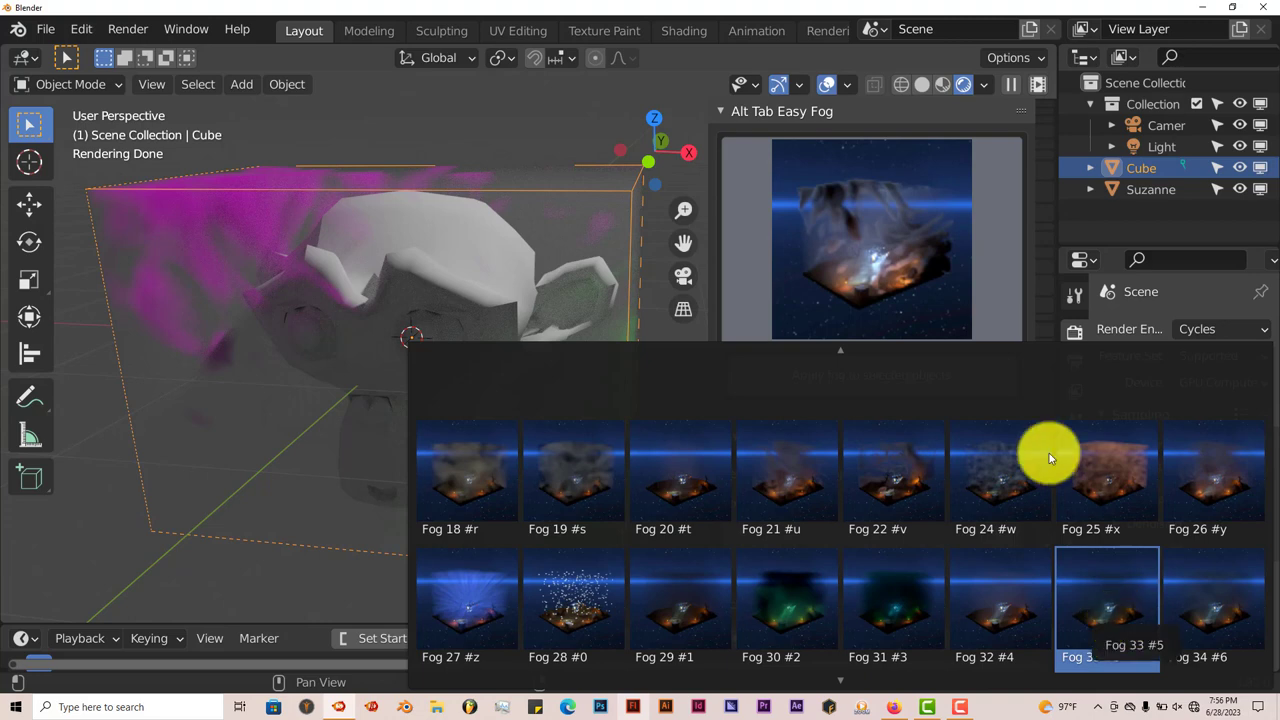
{"action": "left_click", "coordinate": [995, 479]}
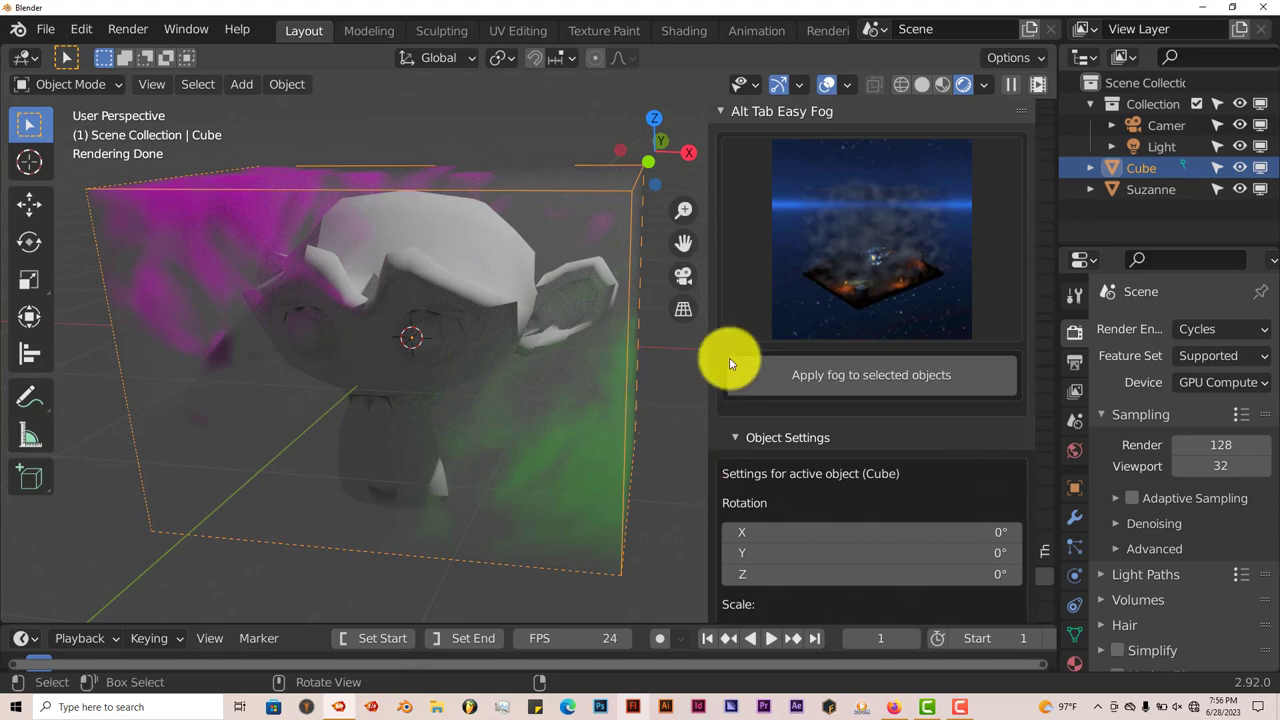
Step: Apply the Fog 24 preset to create Cube.001 and orbit until Suzanne faces the view
{"action": "left_click", "coordinate": [850, 386]}
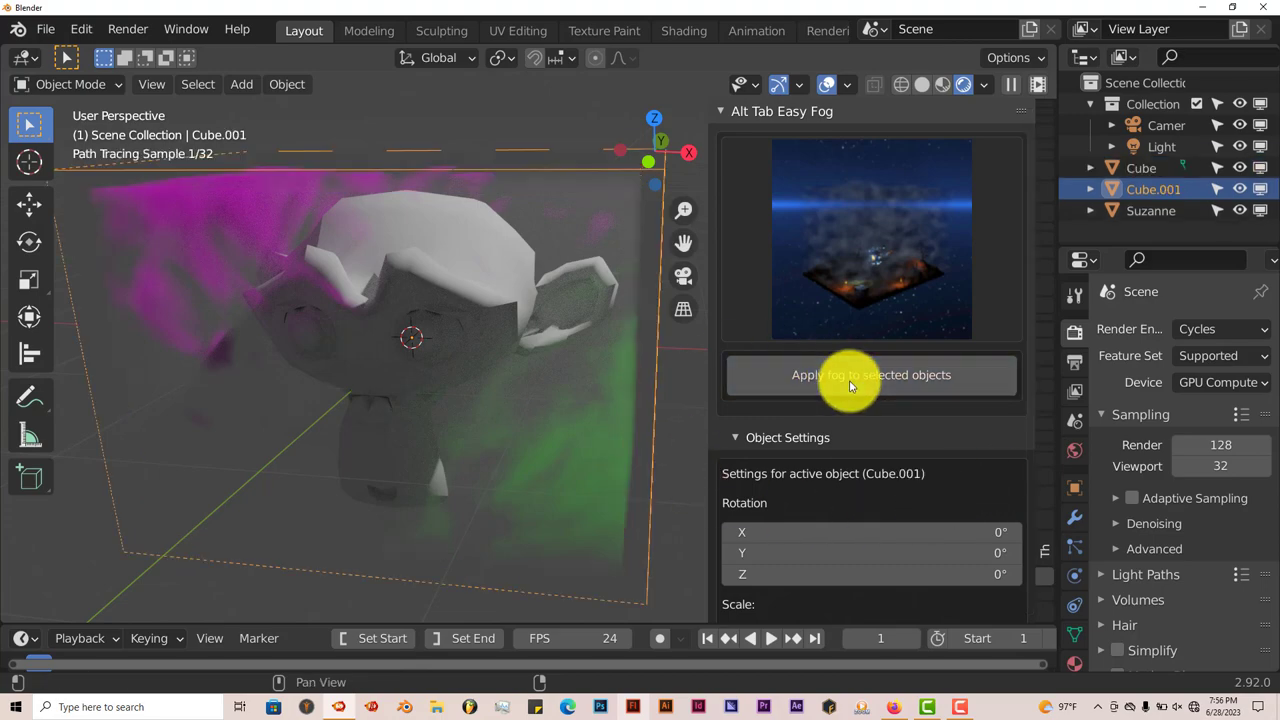
{"action": "middle_click_drag", "start_coordinate": [487, 393], "coordinate": [491, 414]}
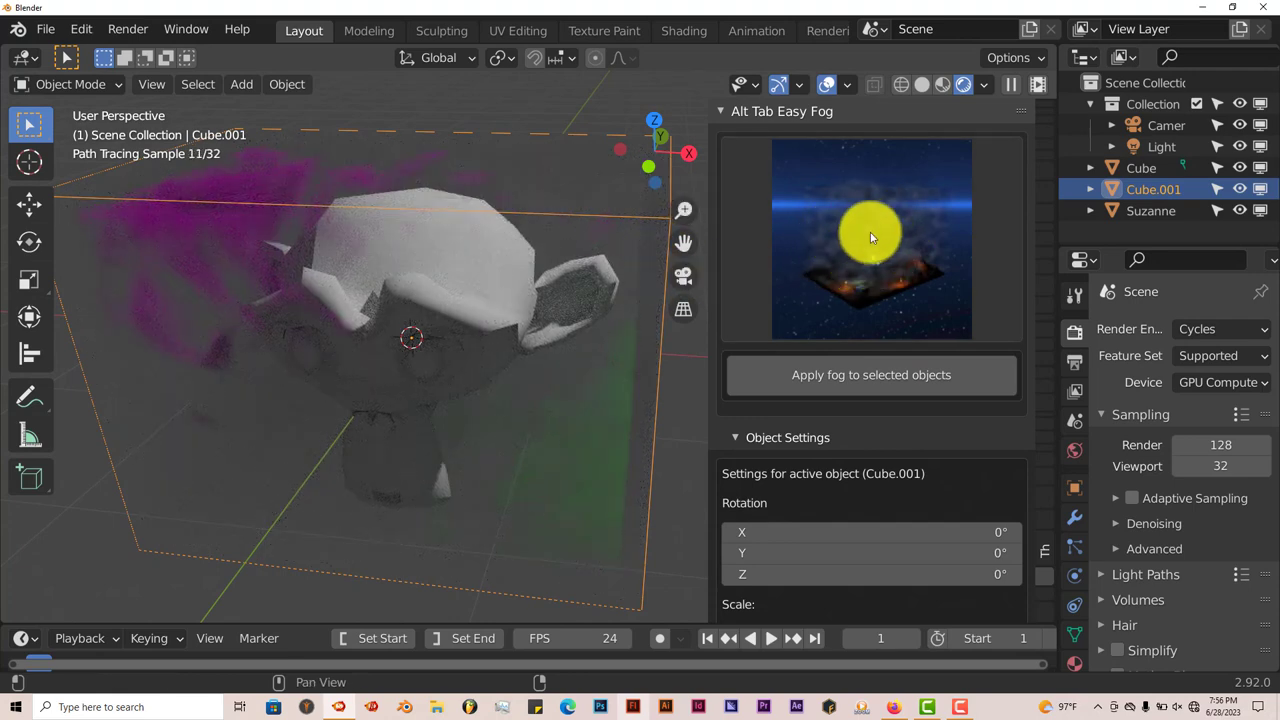
{"action": "middle_click_drag", "start_coordinate": [417, 386], "coordinate": [429, 346]}
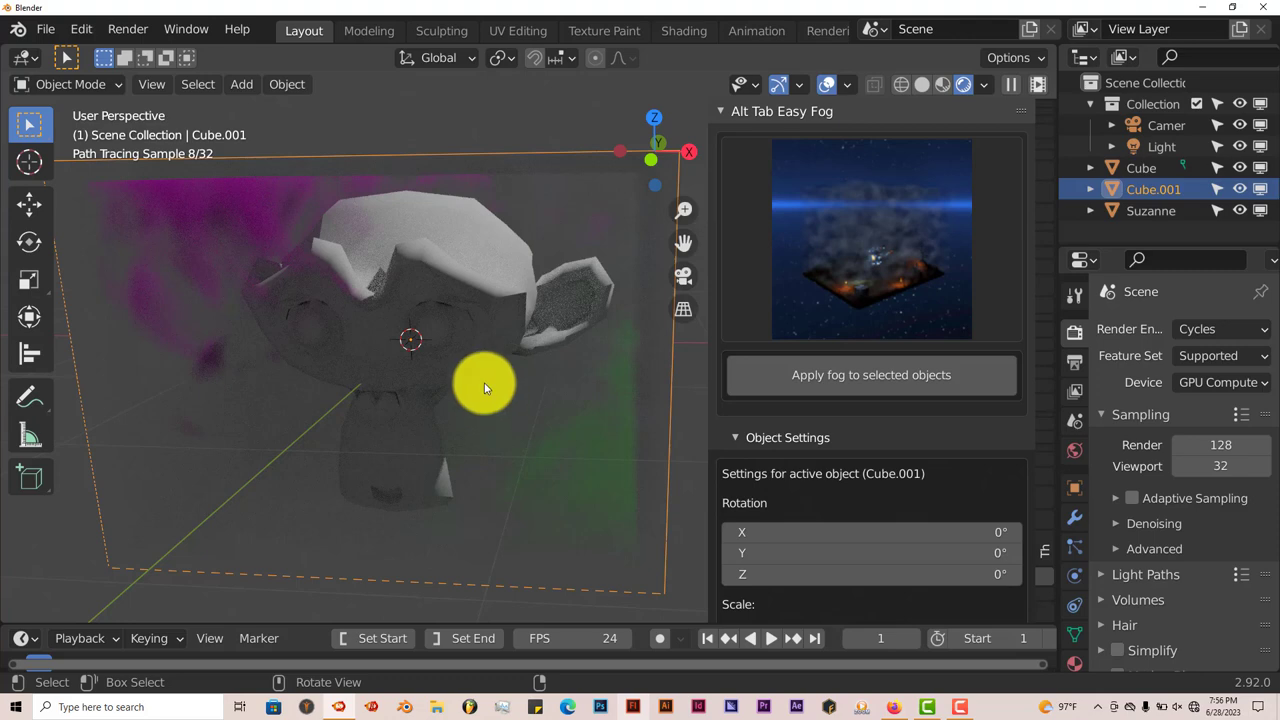
{"action": "middle_click_drag", "start_coordinate": [487, 404], "coordinate": [479, 393]}
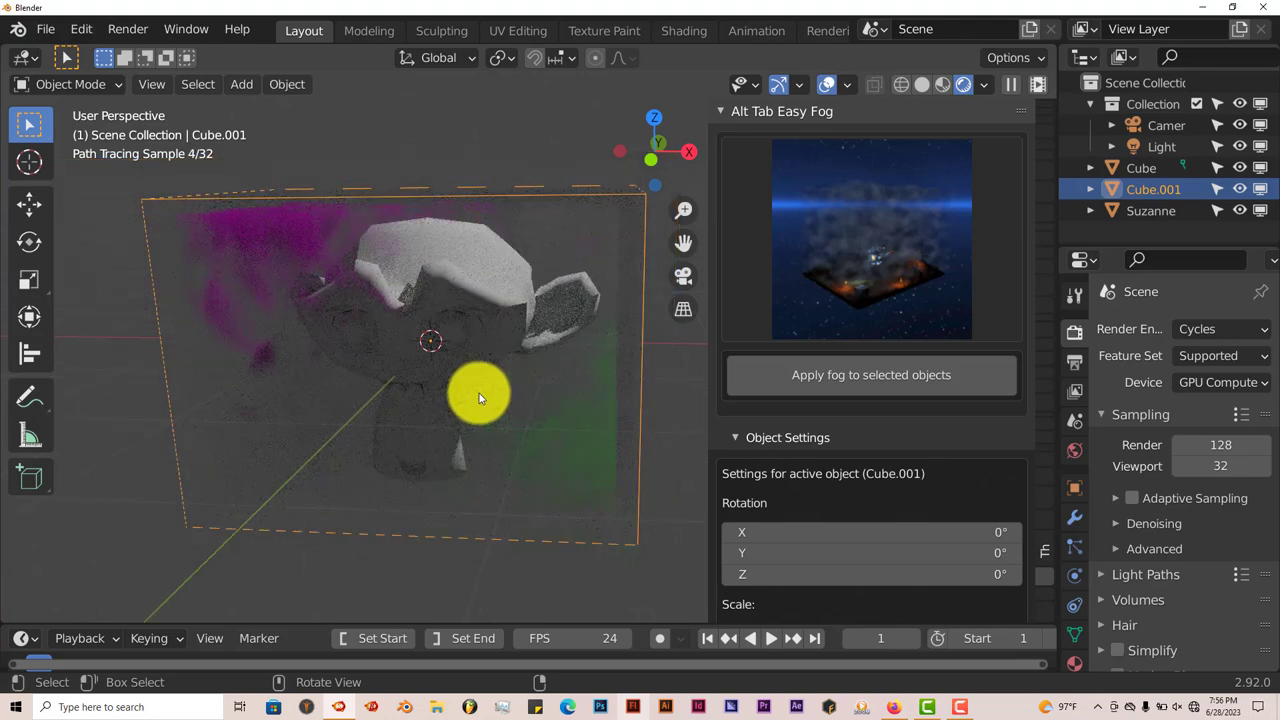